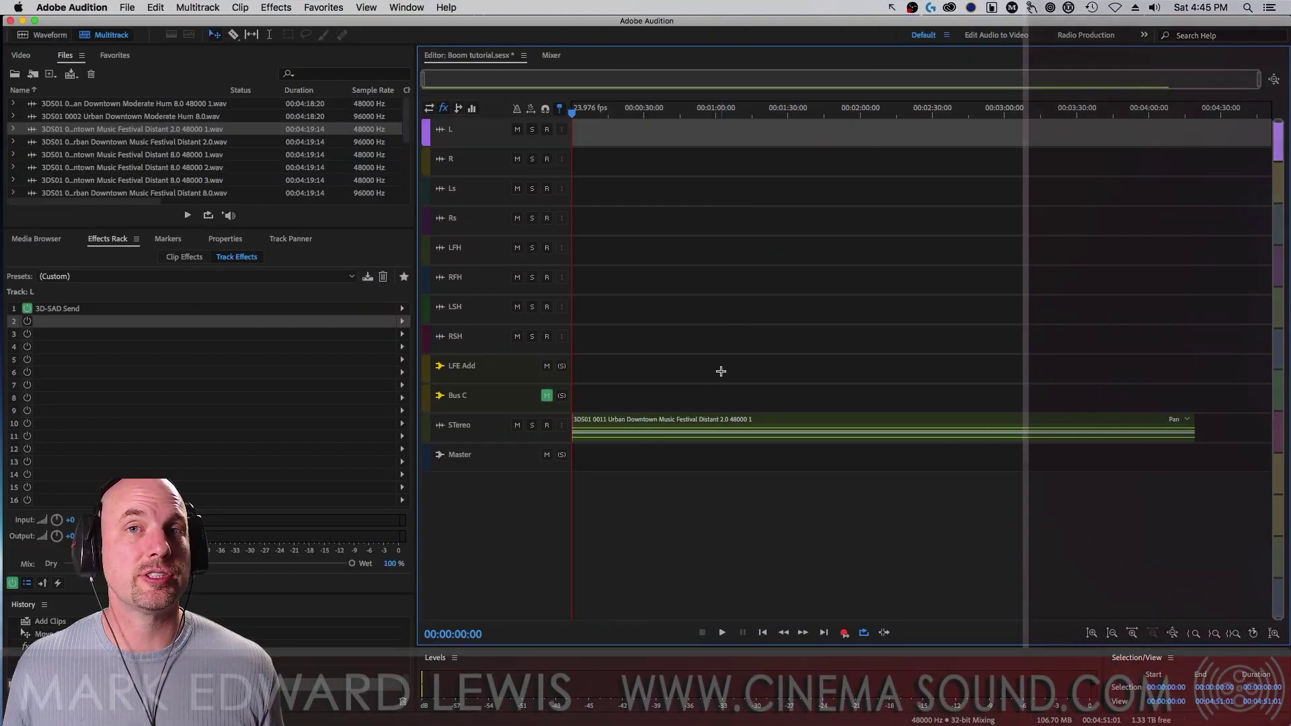
Step: In the Mixer, raise the STereo fader to 7.5 dB during playback, then return to the Editor
{"action": "key", "text": "space"}
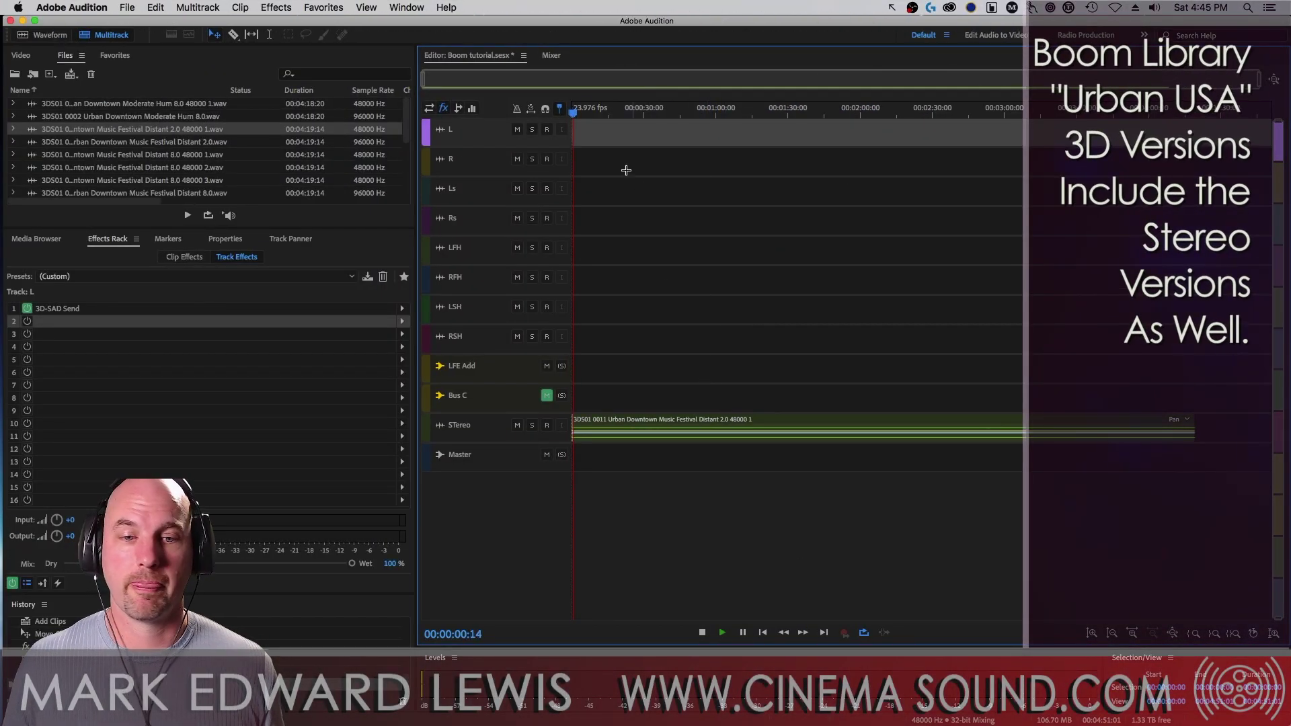
{"action": "left_click", "coordinate": [565, 56]}
{"action": "left_click_drag", "start_coordinate": [1099, 409], "coordinate": [1103, 379]}
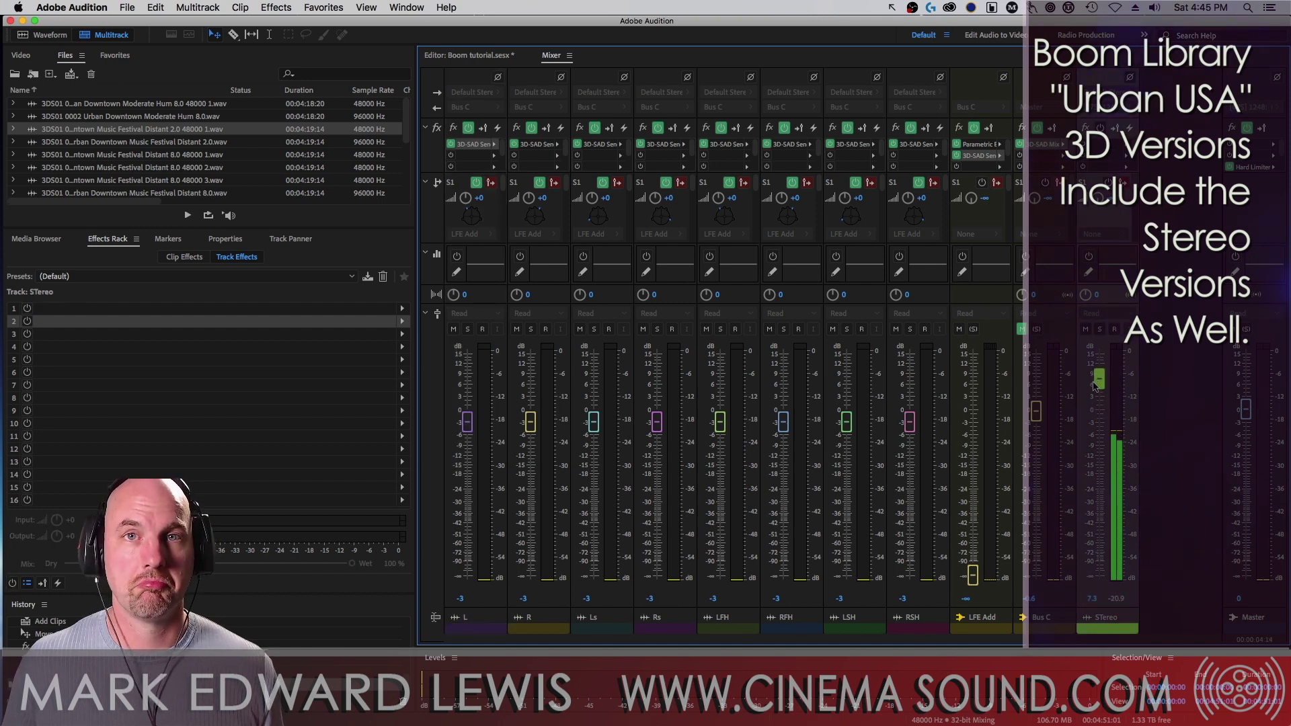
{"action": "key", "text": "space"}
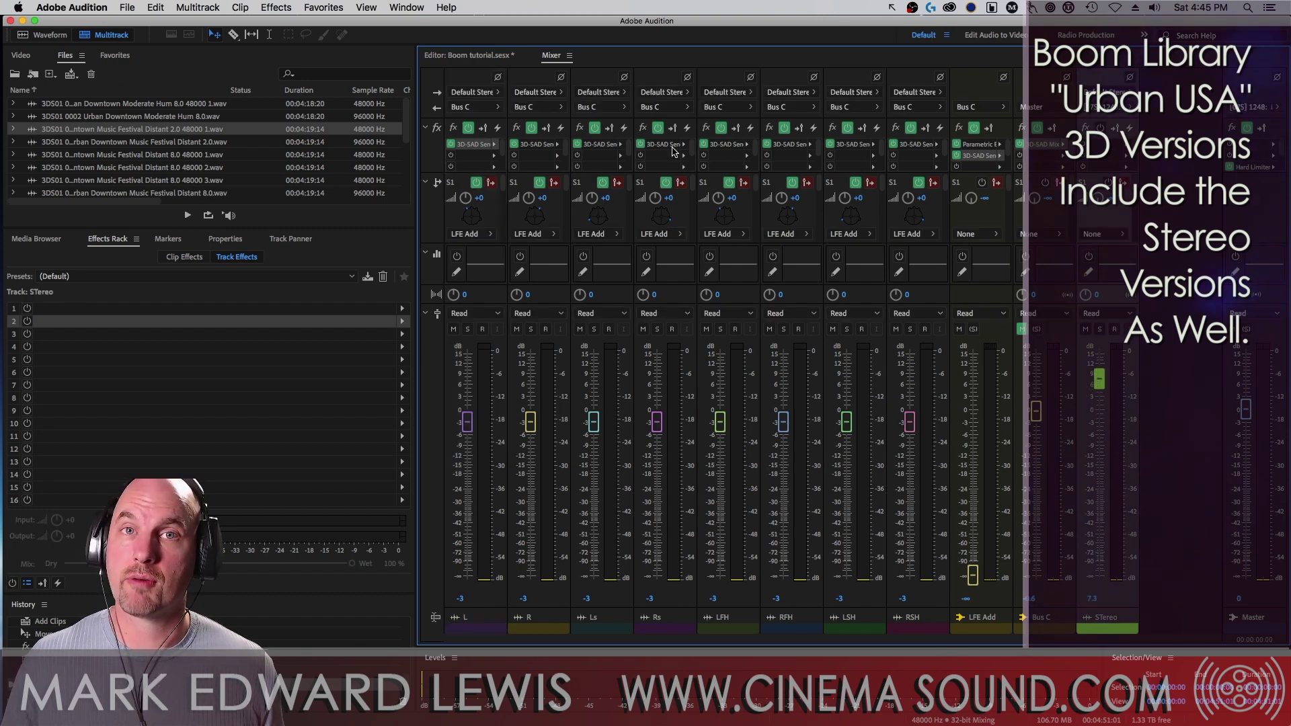
{"action": "left_click", "coordinate": [469, 55]}
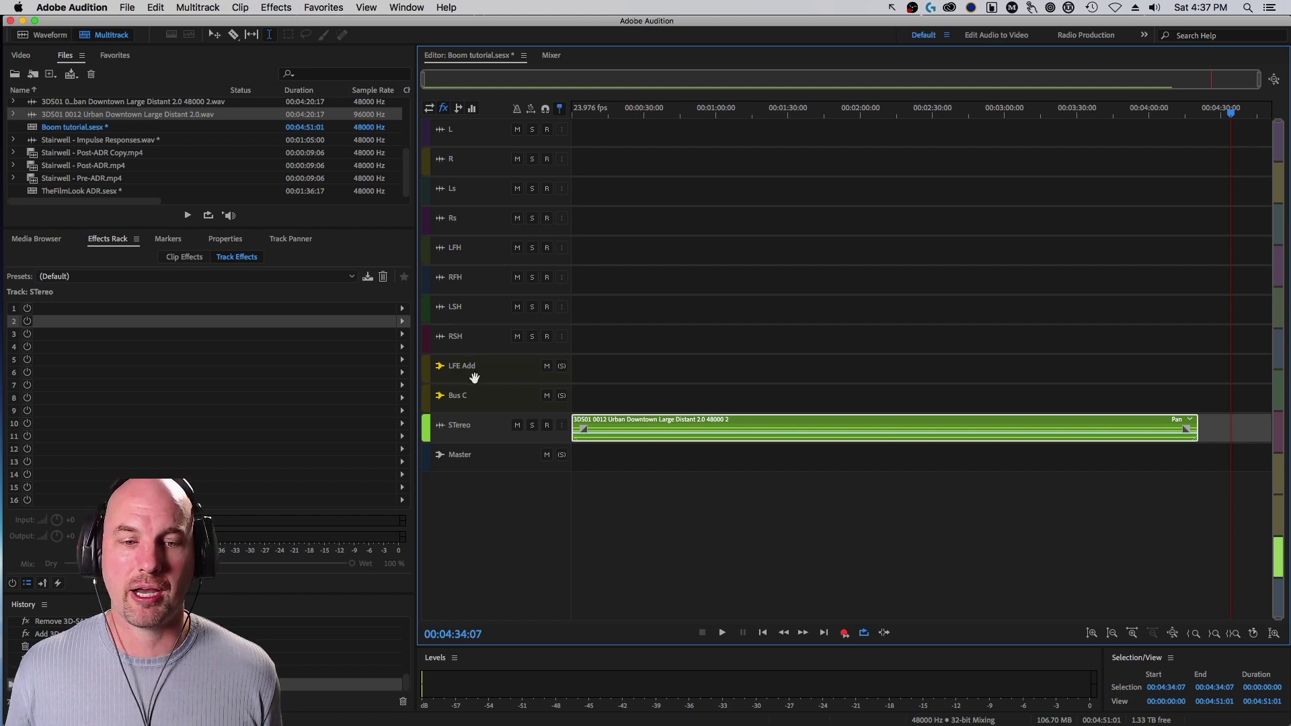
Step: From Finder, drag the 3DS01 0011 Music Festival Distant 8.0 .wav onto Audition's track L
{"action": "key", "text": "super+Tab"}
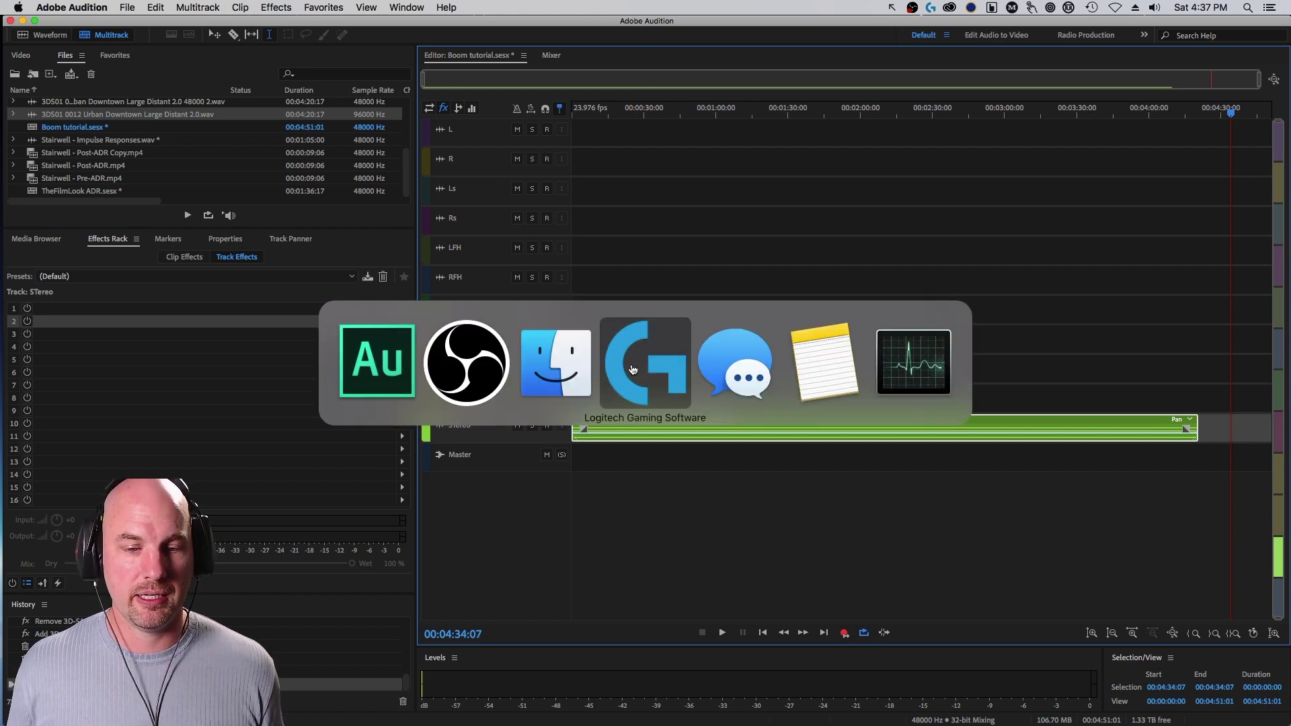
{"action": "key", "text": "super+shift+Tab"}
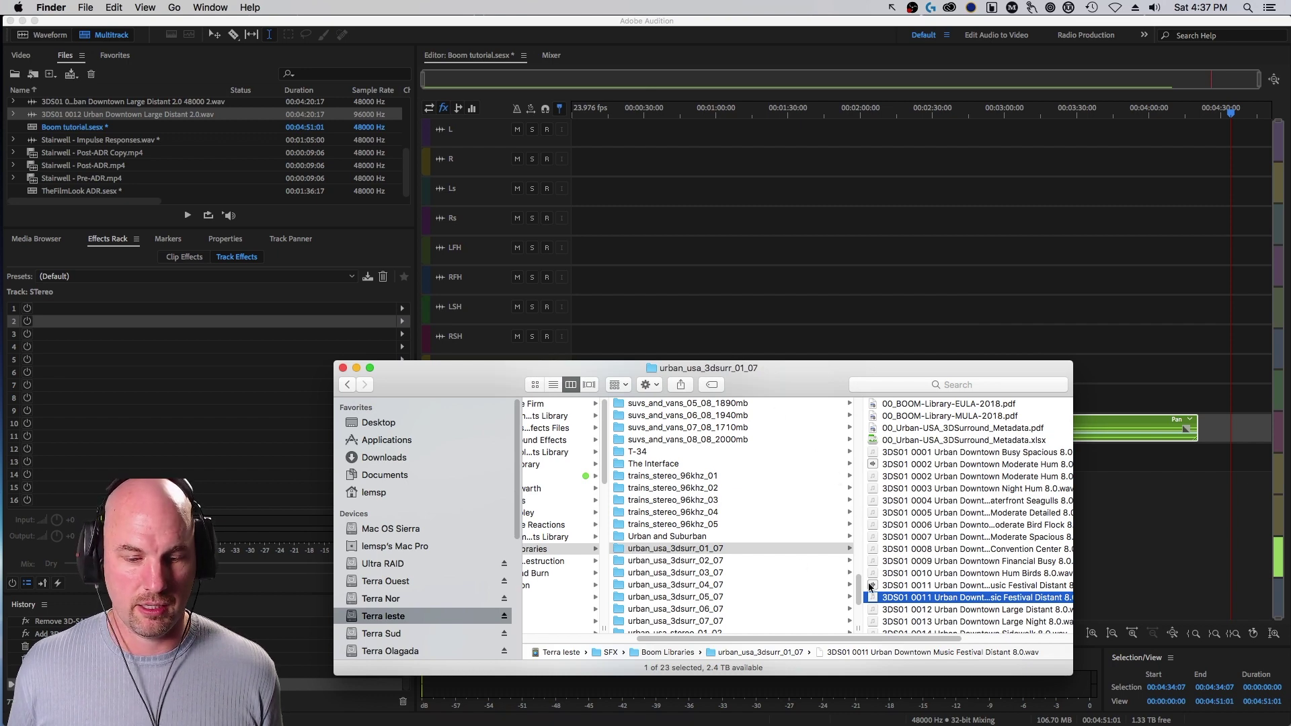
{"action": "scroll", "coordinate": [870, 586], "scroll_direction": "right", "scroll_amount": 5}
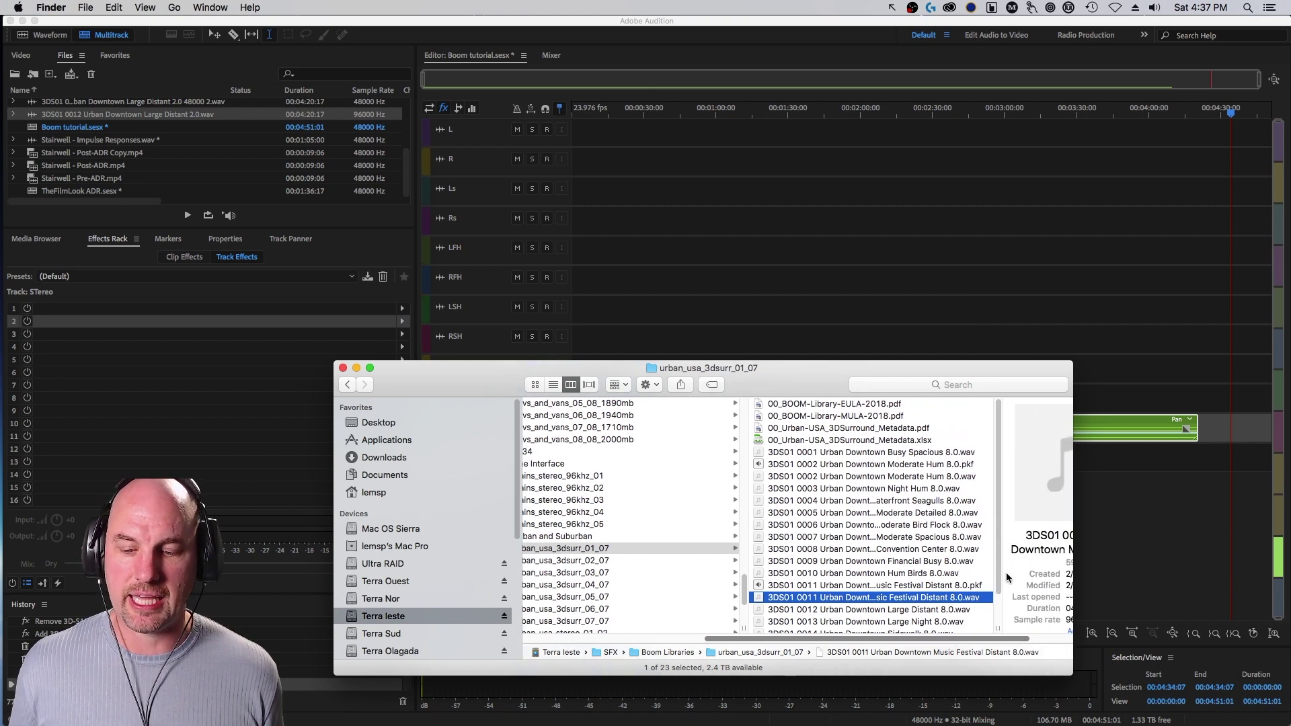
{"action": "scroll", "coordinate": [995, 580], "scroll_direction": "down", "scroll_amount": 1}
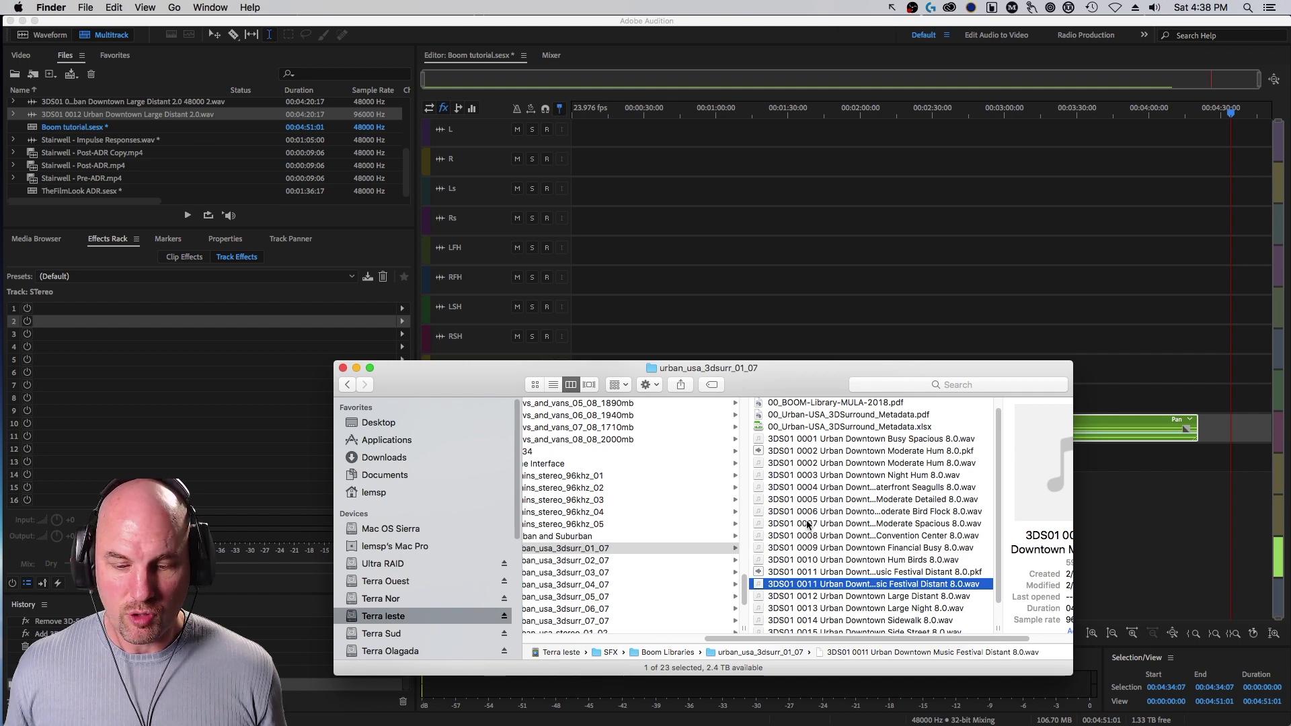
{"action": "left_click_drag", "start_coordinate": [762, 583], "coordinate": [602, 138]}
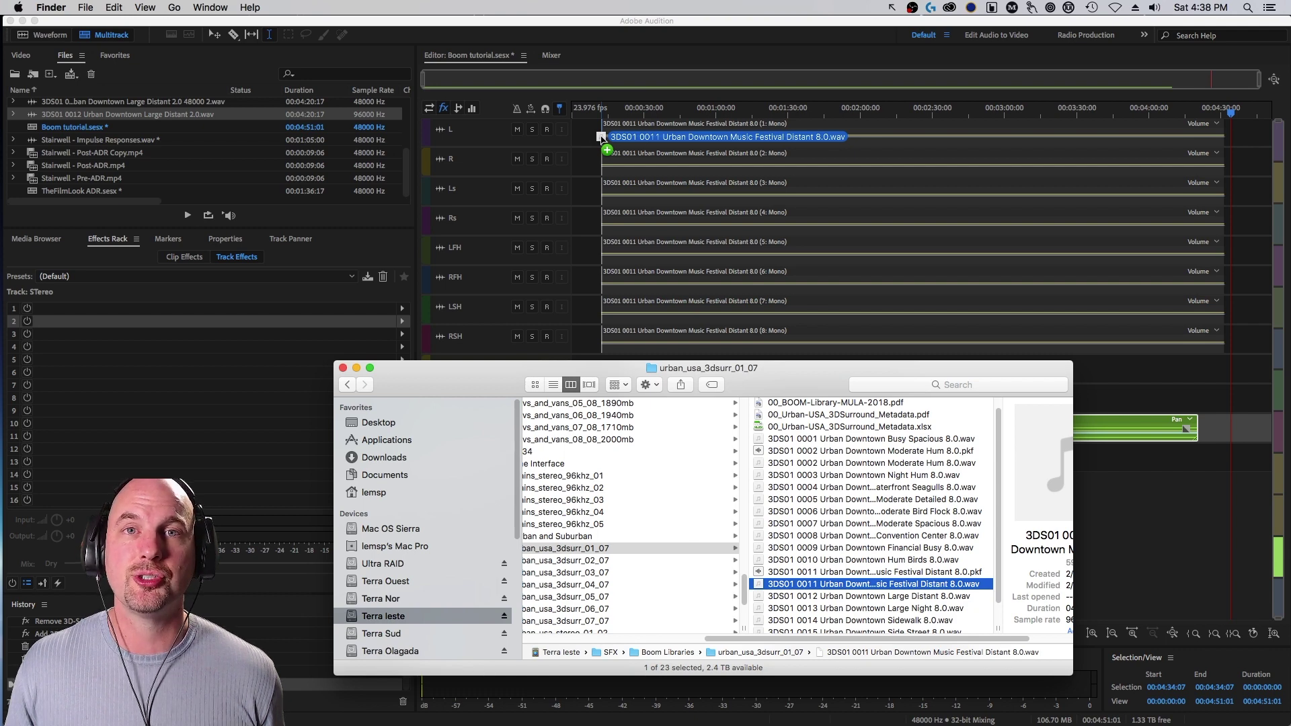
Step: Drop the file as eight mono clips on tracks L–RSH and align them to the session start
{"action": "left_click_drag", "start_coordinate": [601, 138], "coordinate": [605, 142]}
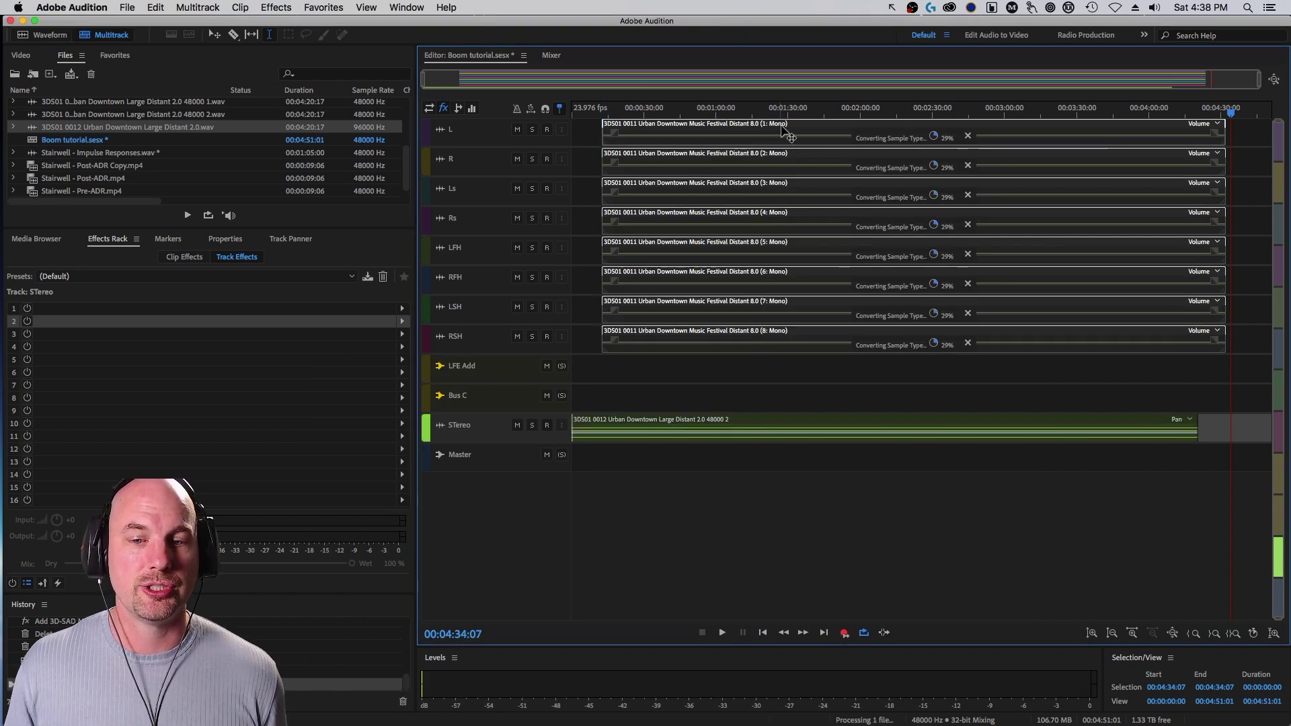
{"action": "left_click_drag", "start_coordinate": [809, 131], "coordinate": [778, 127]}
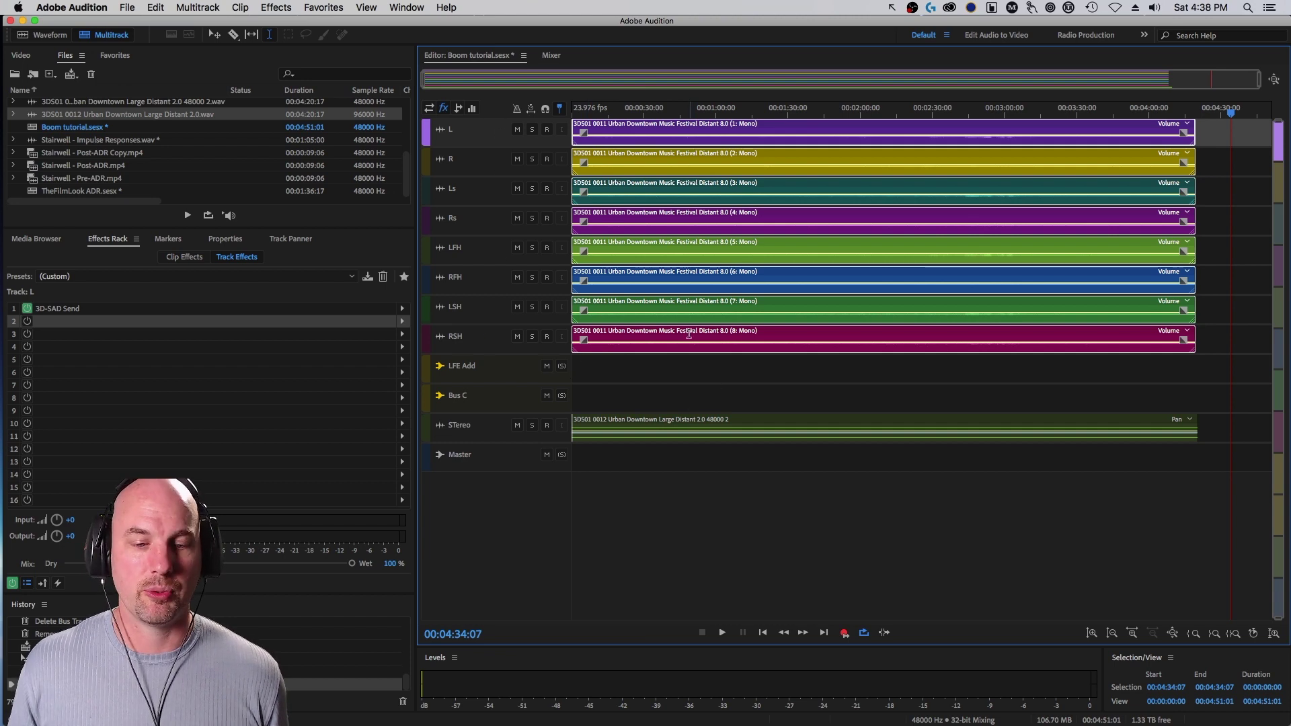
Step: In the Mixer view, open the 3D-SAD Send editor on track L's channel strip
{"action": "left_click", "coordinate": [551, 56]}
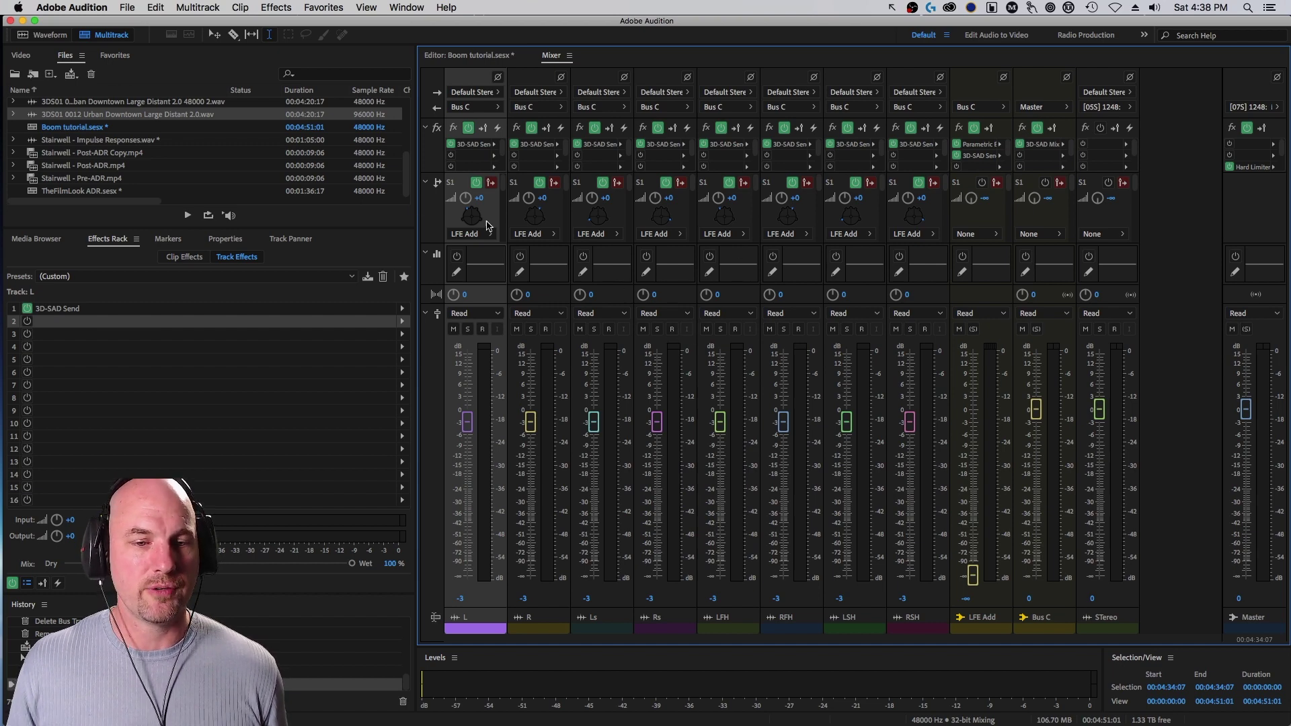
{"action": "double_click", "coordinate": [474, 145]}
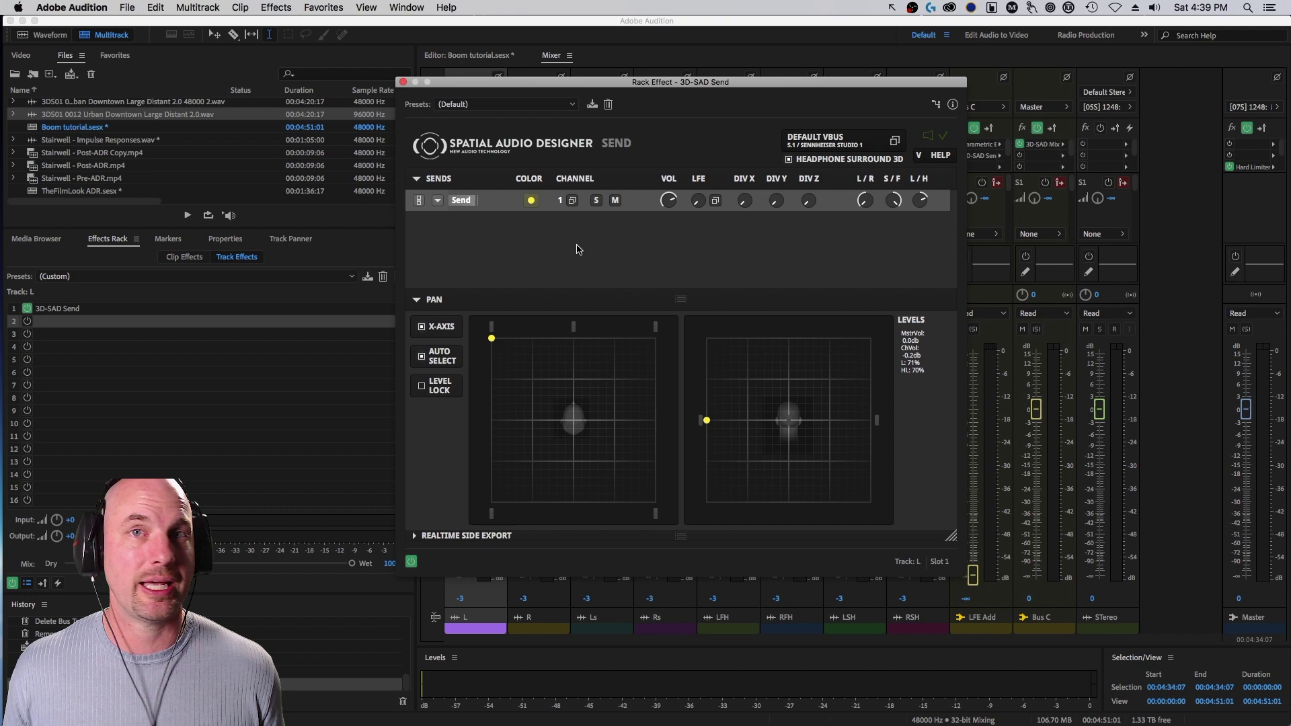
Step: Inspect track L's 3D-SAD Send window, then open the 3D-SAD Mix editor on Bus C
{"action": "left_click_drag", "start_coordinate": [747, 85], "coordinate": [751, 69]}
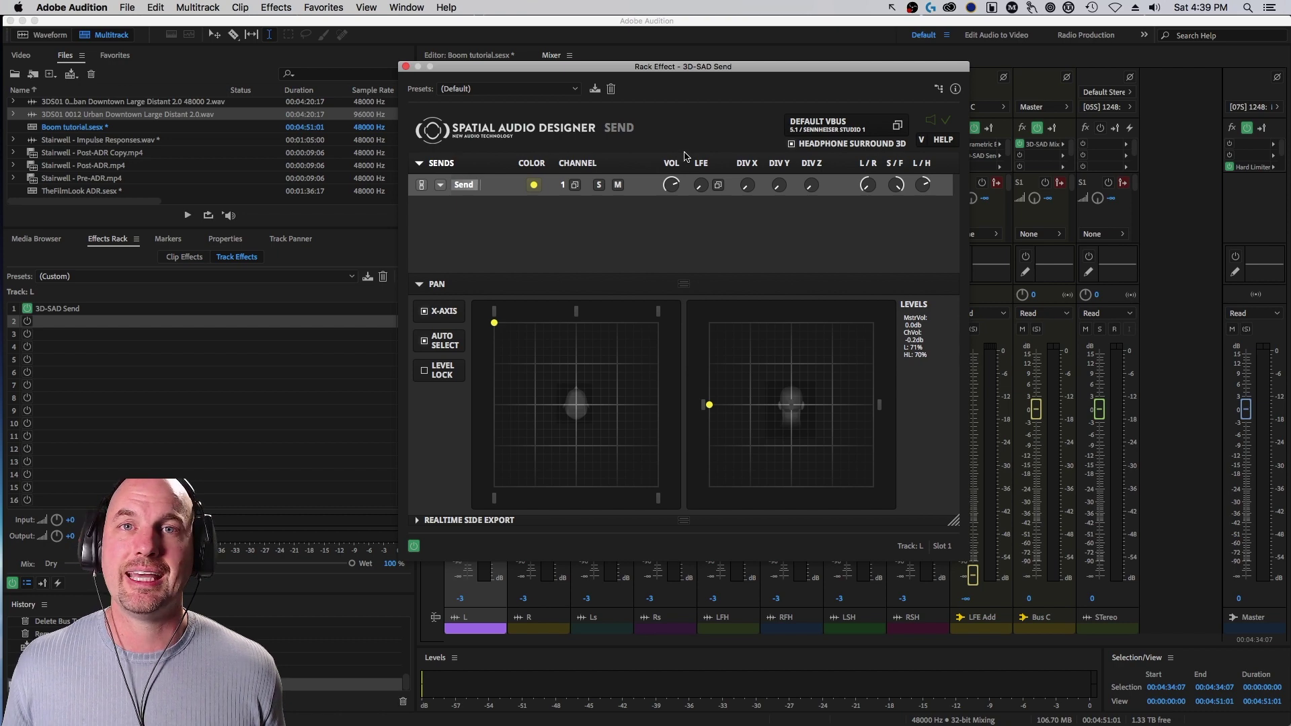
{"action": "left_click", "coordinate": [405, 67]}
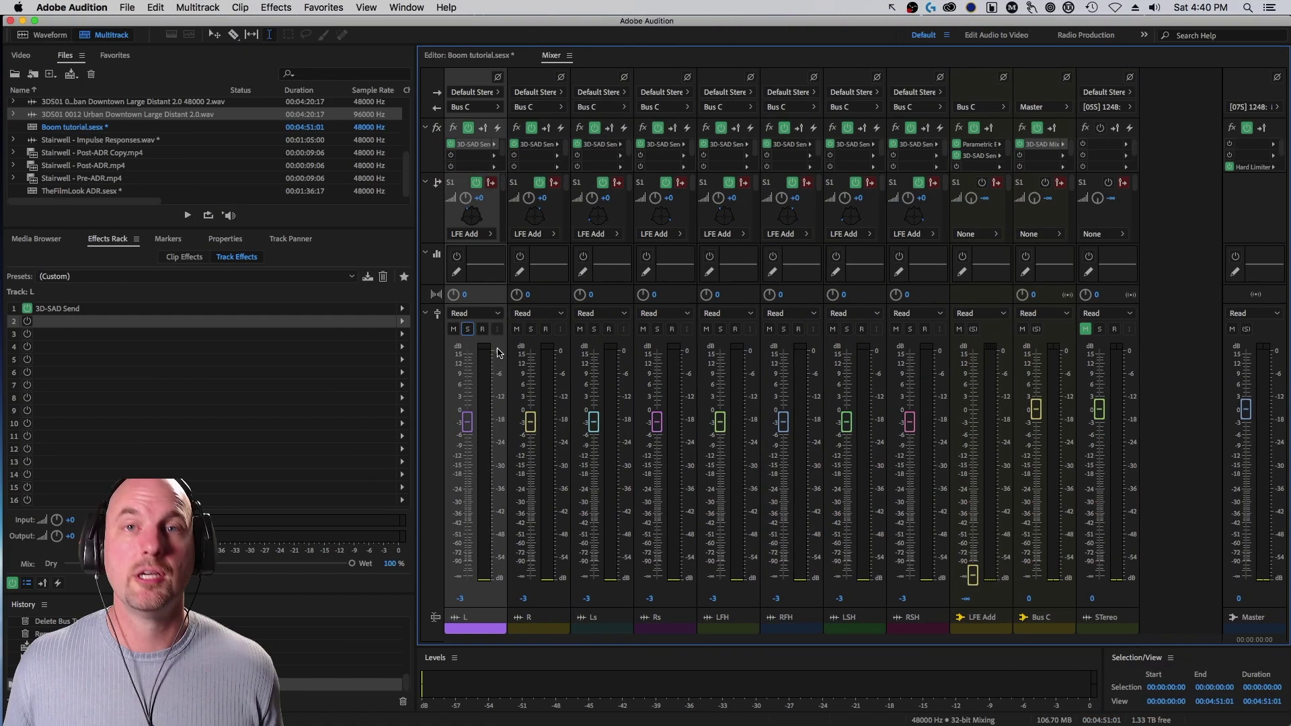
{"action": "double_click", "coordinate": [477, 145]}
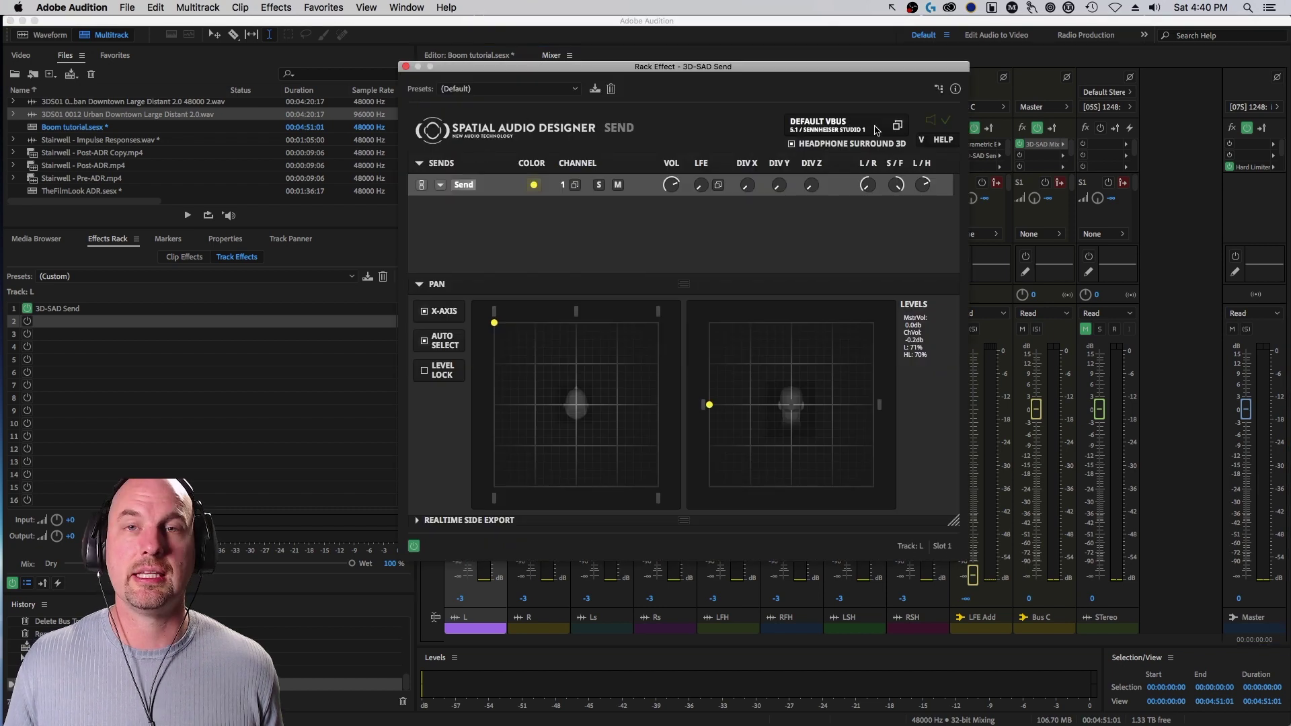
{"action": "left_click", "coordinate": [407, 66]}
{"action": "double_click", "coordinate": [1044, 145]}
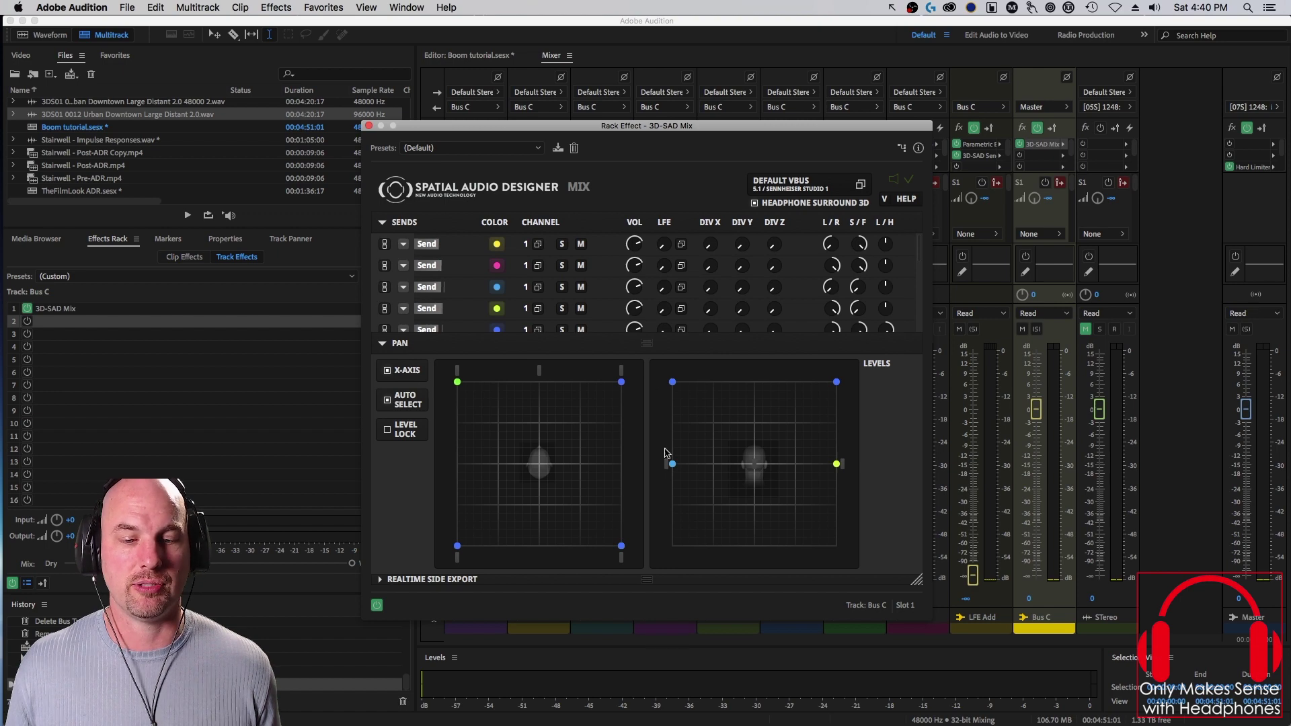
Step: Solo the first send, raise Bus C to 6.8 dB, and pan its yellow source to the left edge
{"action": "left_click", "coordinate": [367, 126]}
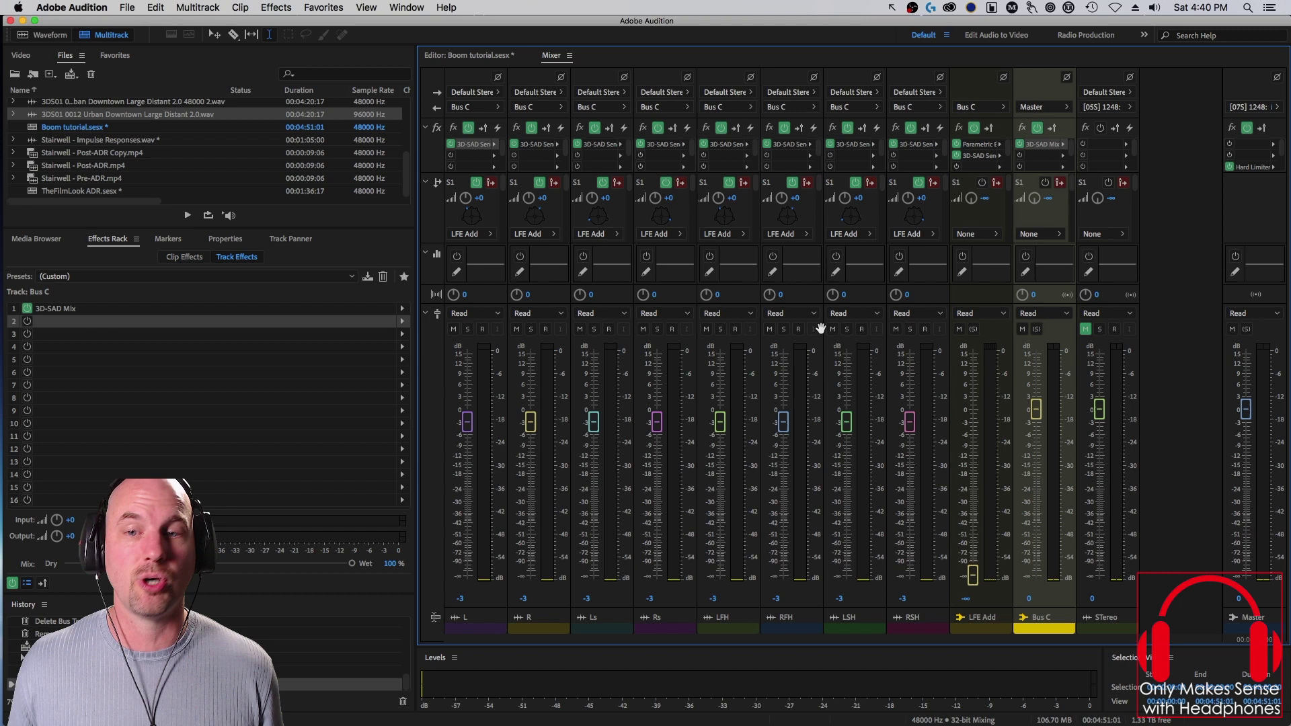
{"action": "double_click", "coordinate": [1042, 145]}
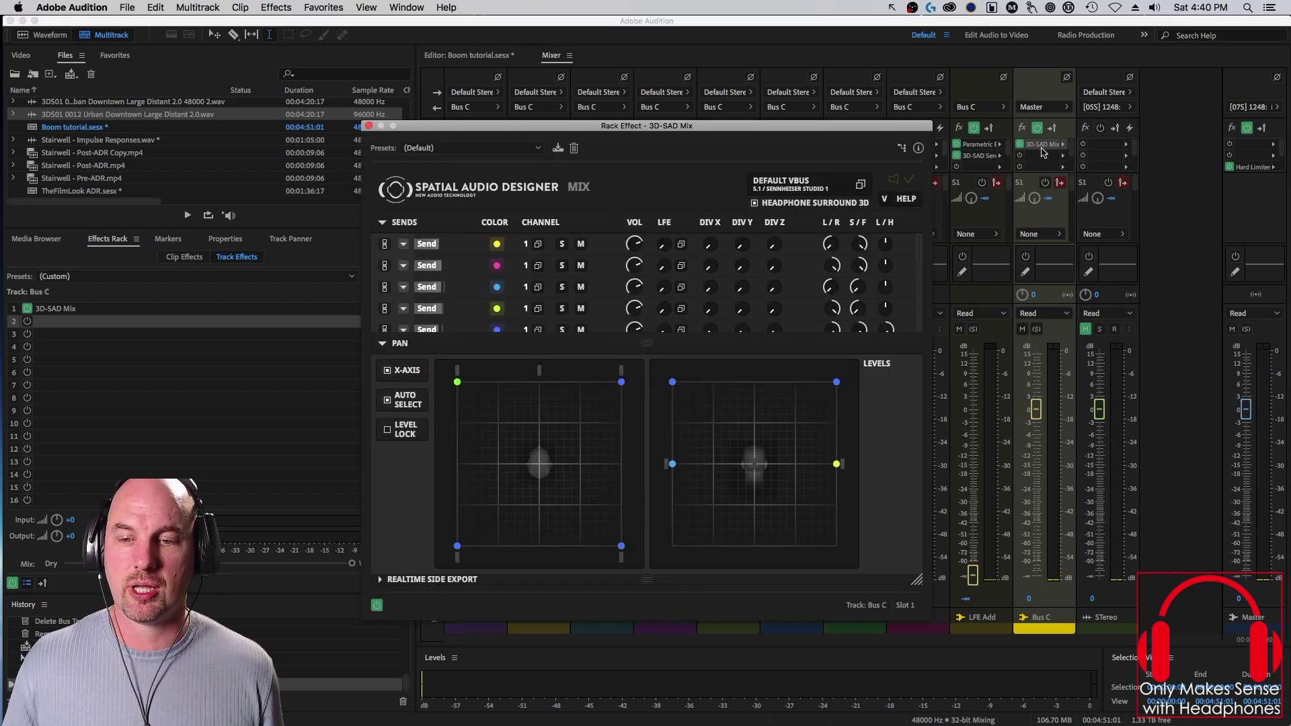
{"action": "left_click_drag", "start_coordinate": [841, 129], "coordinate": [863, 75]}
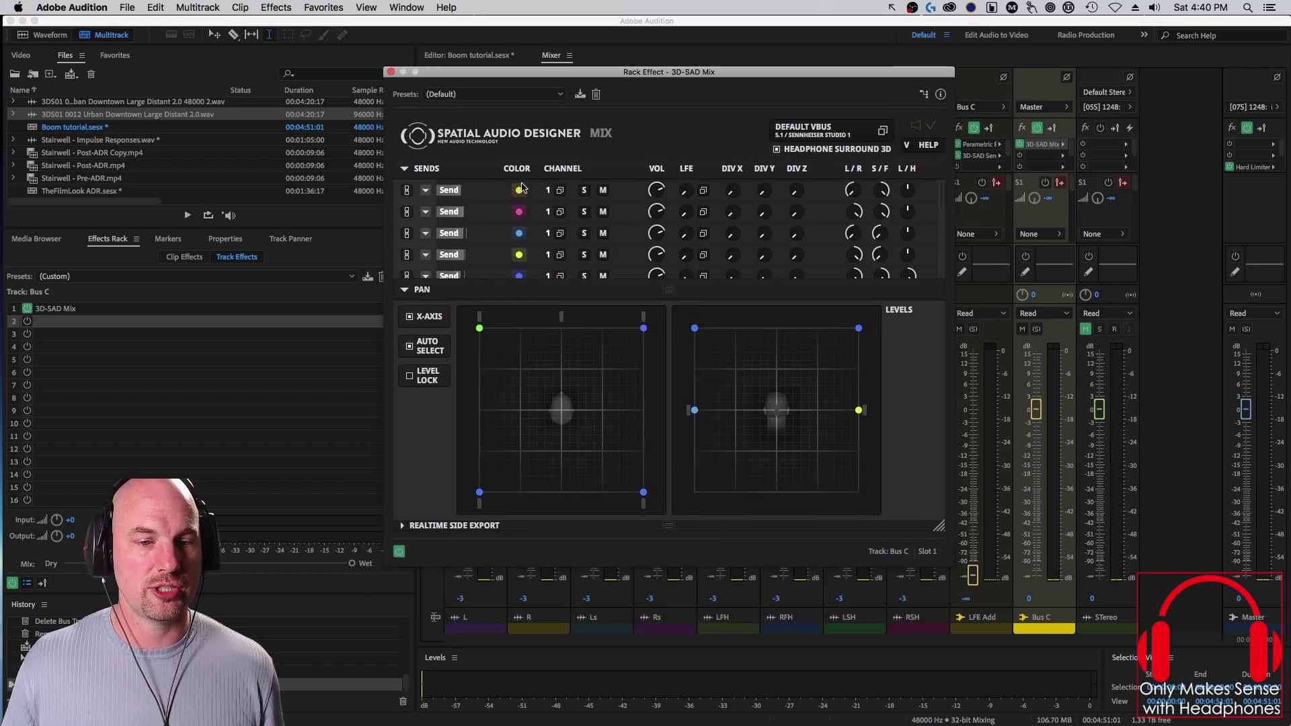
{"action": "left_click", "coordinate": [583, 191]}
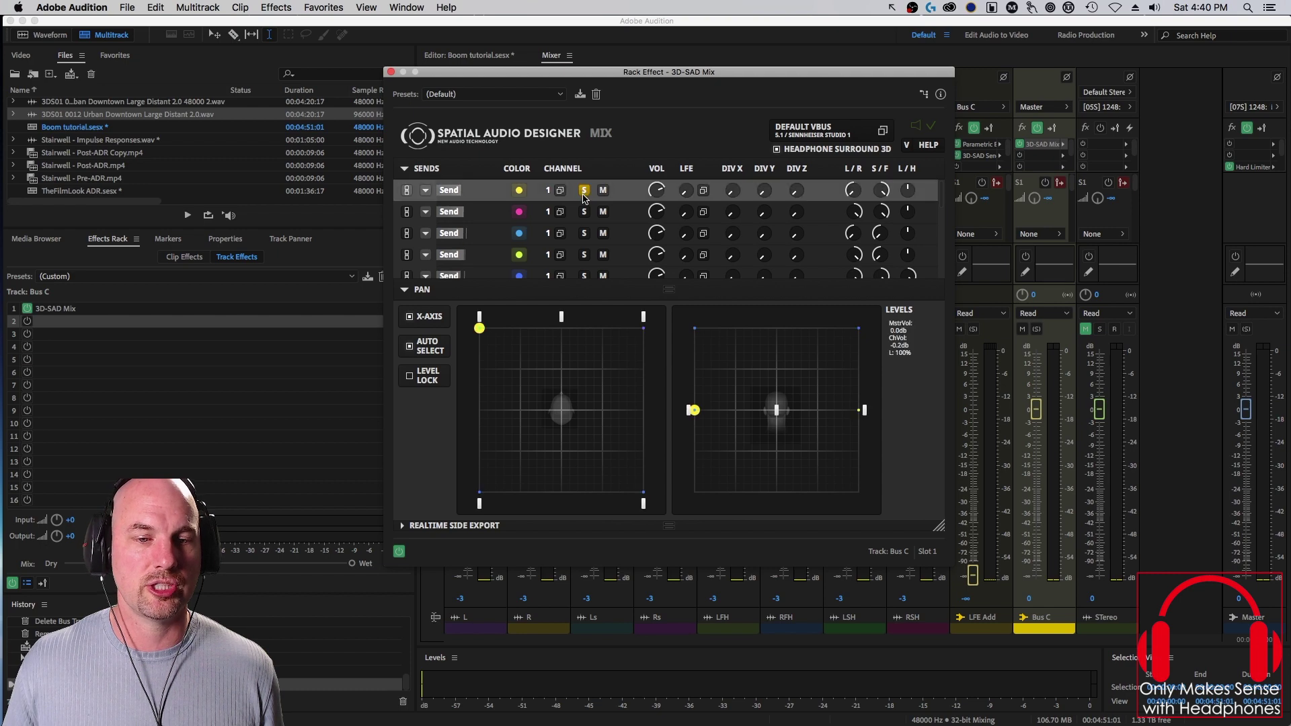
{"action": "key", "text": "space"}
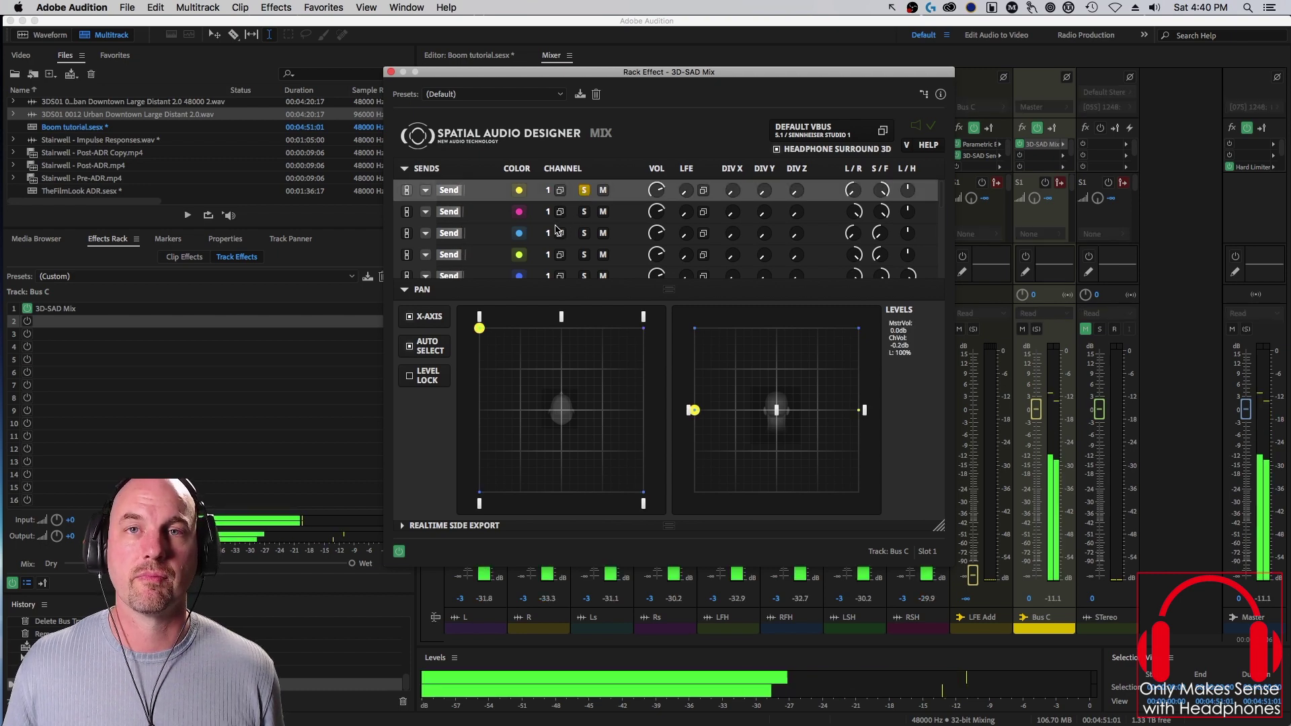
{"action": "left_click_drag", "start_coordinate": [1035, 409], "coordinate": [1044, 371]}
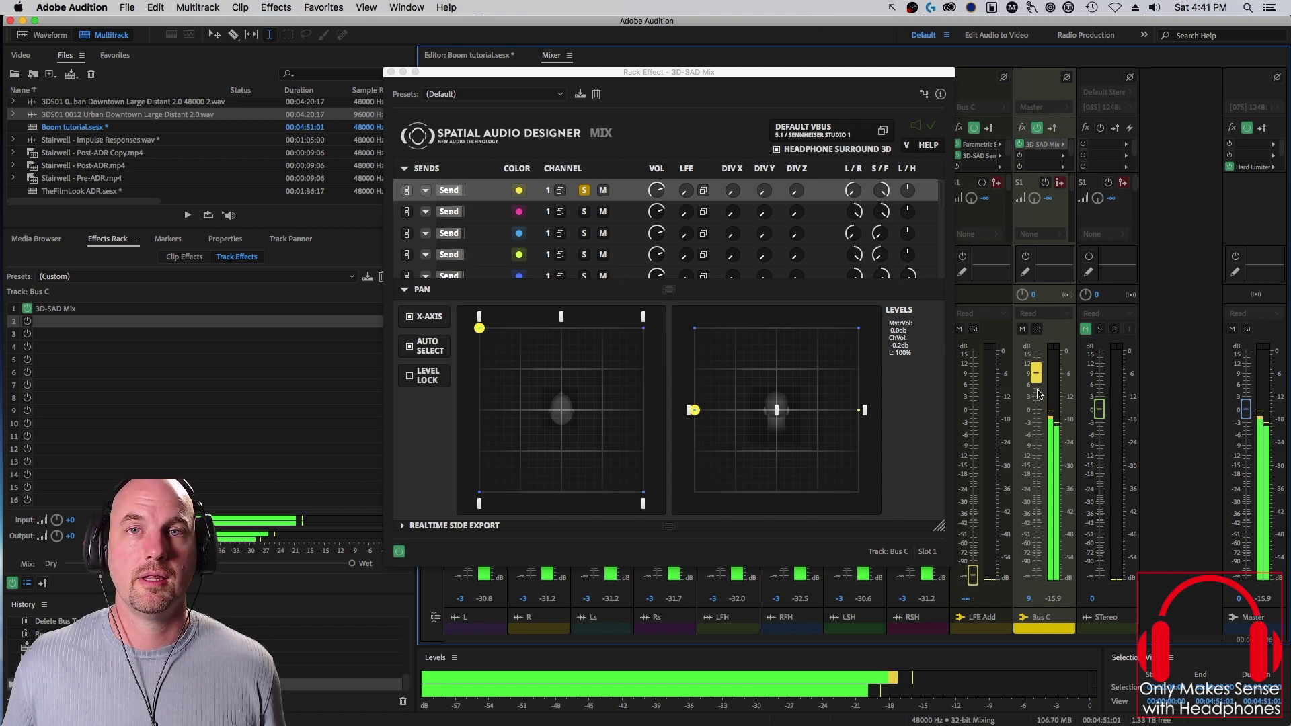
{"action": "left_click", "coordinate": [481, 332]}
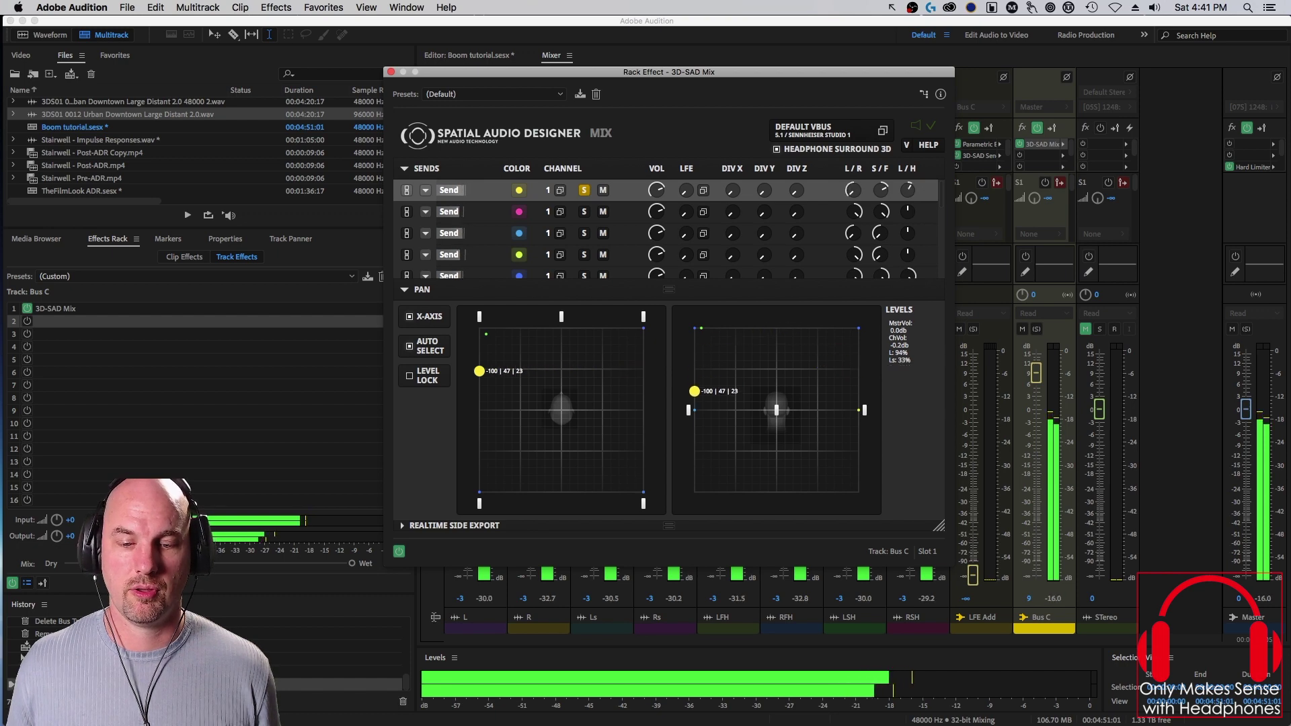
Step: Assign the first send in the 3D-SAD Mix to channel 1
{"action": "key", "text": "space"}
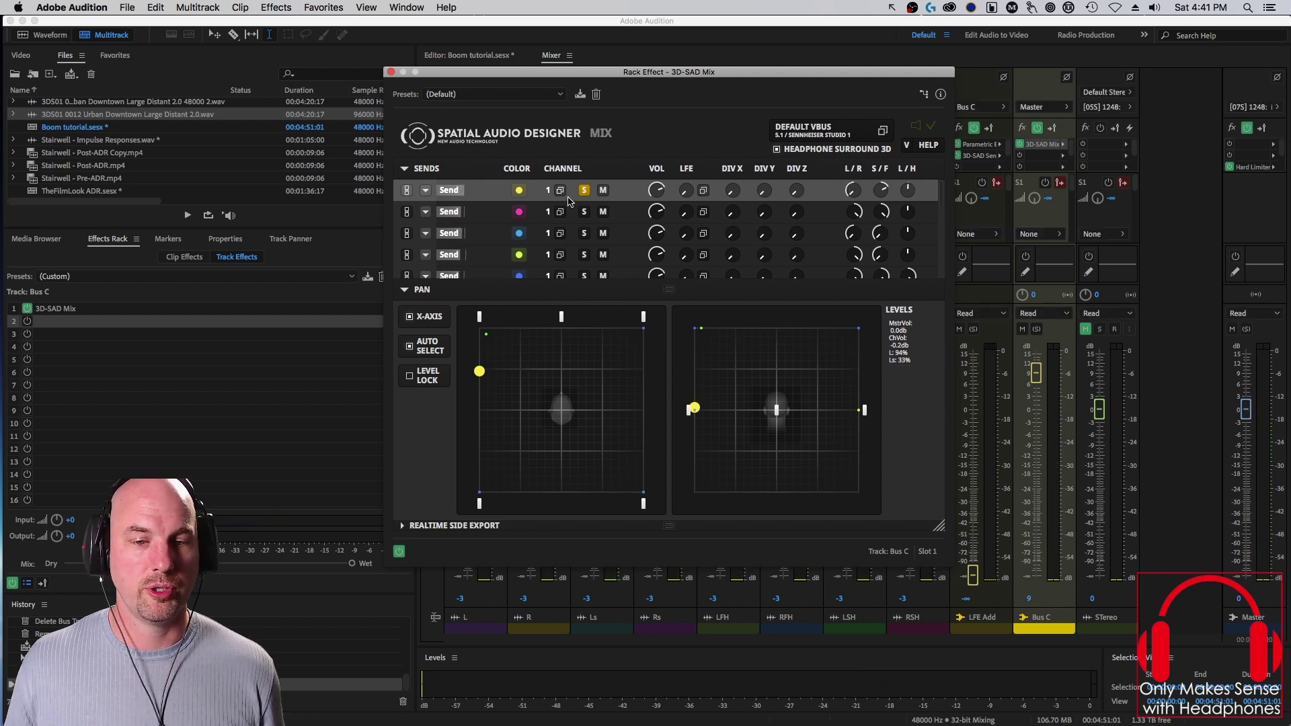
{"action": "left_click", "coordinate": [560, 192]}
{"action": "scroll", "coordinate": [532, 269], "scroll_direction": "down", "scroll_amount": 5}
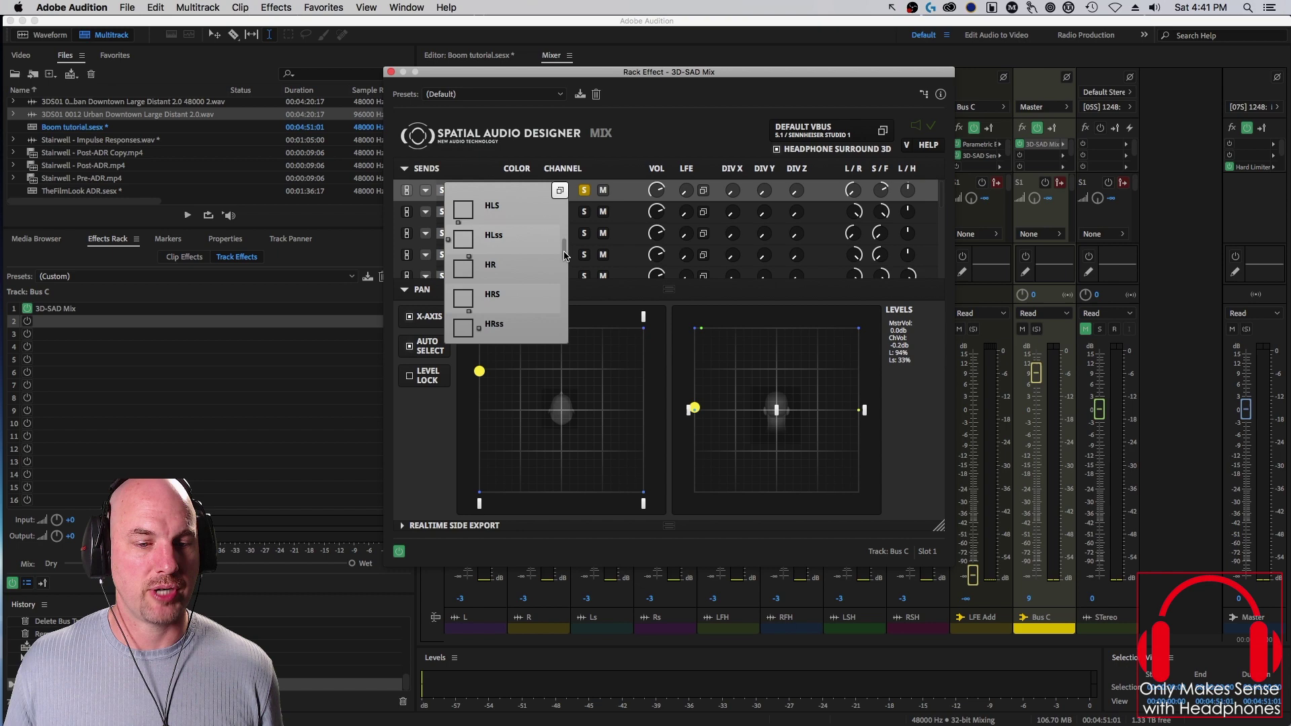
{"action": "left_click", "coordinate": [480, 267]}
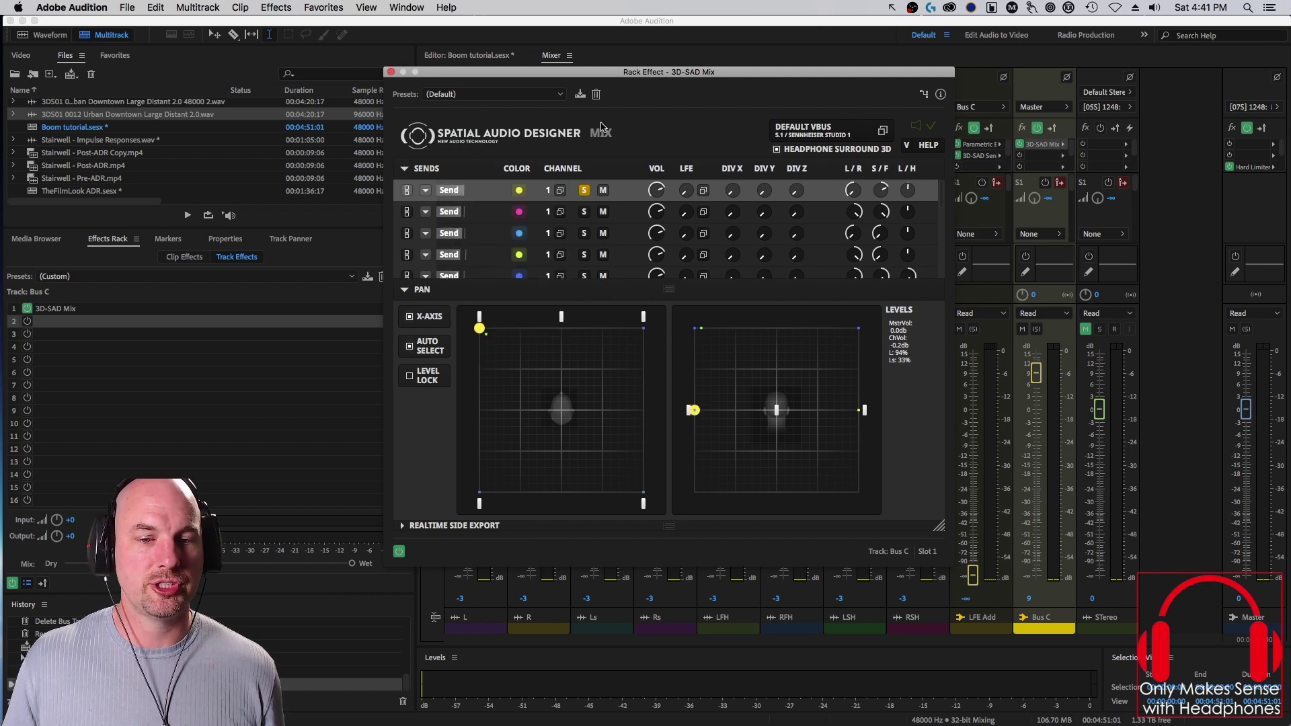
Step: Solo sends two through five one at a time, listening to each
{"action": "left_click", "coordinate": [585, 191]}
{"action": "left_click", "coordinate": [585, 212]}
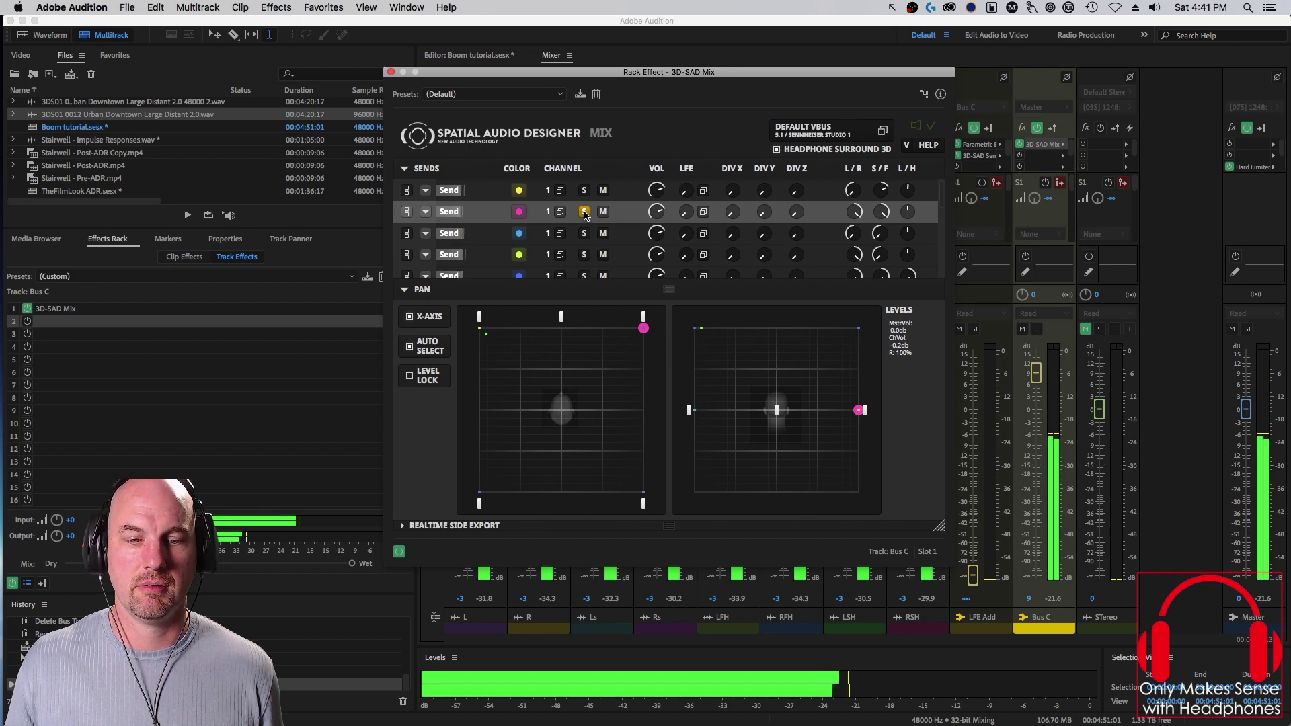
{"action": "left_click", "coordinate": [584, 212]}
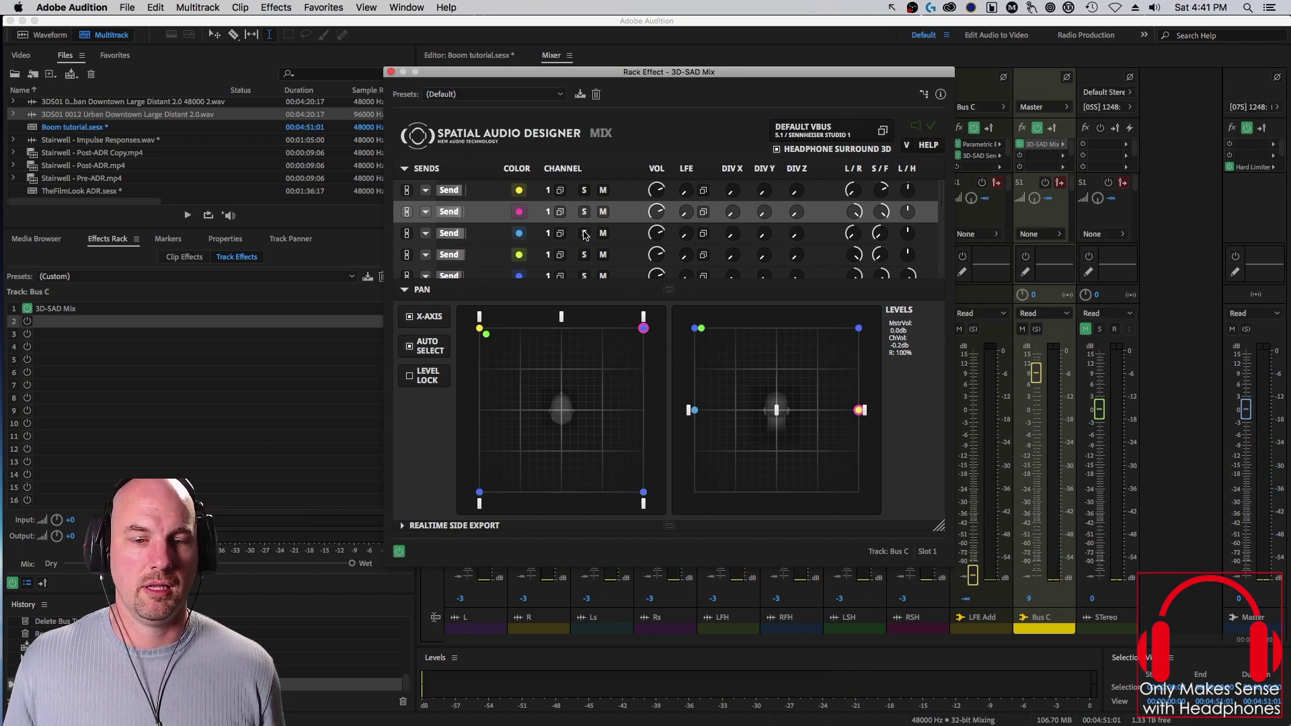
{"action": "left_click", "coordinate": [584, 233]}
{"action": "key", "text": "space"}
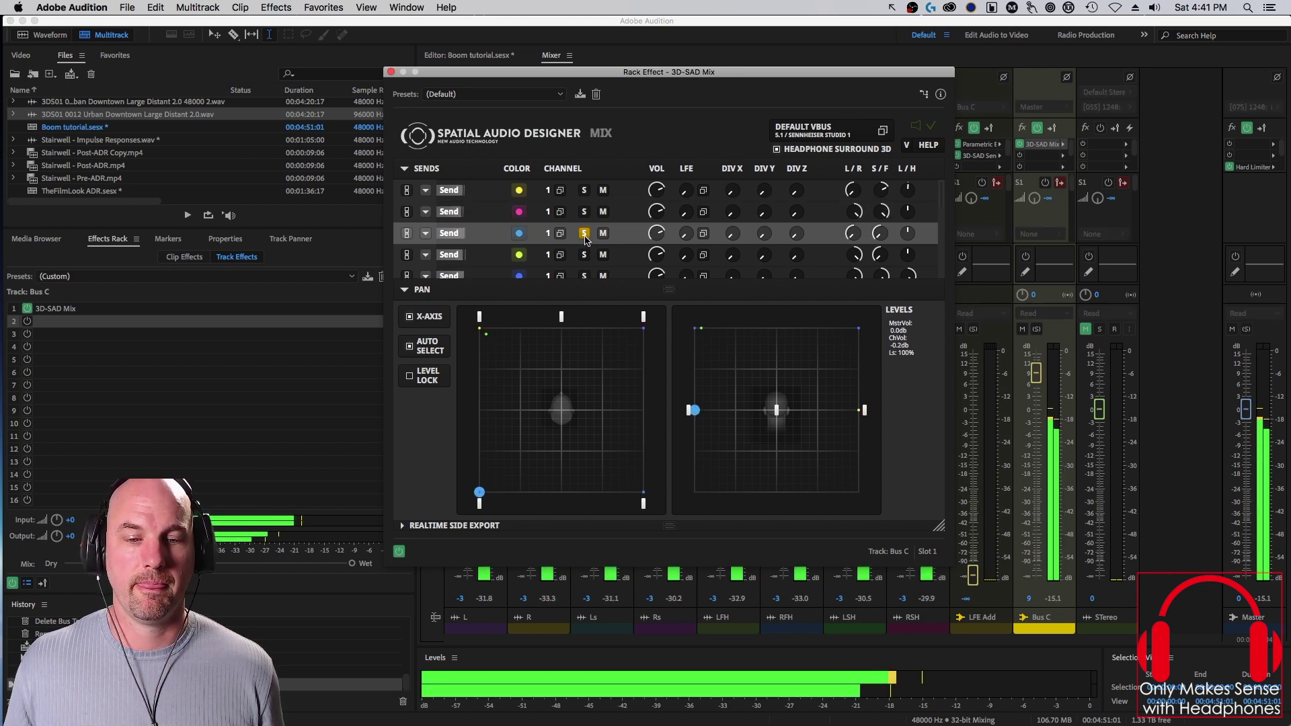
{"action": "left_click", "coordinate": [584, 234]}
{"action": "left_click", "coordinate": [585, 254]}
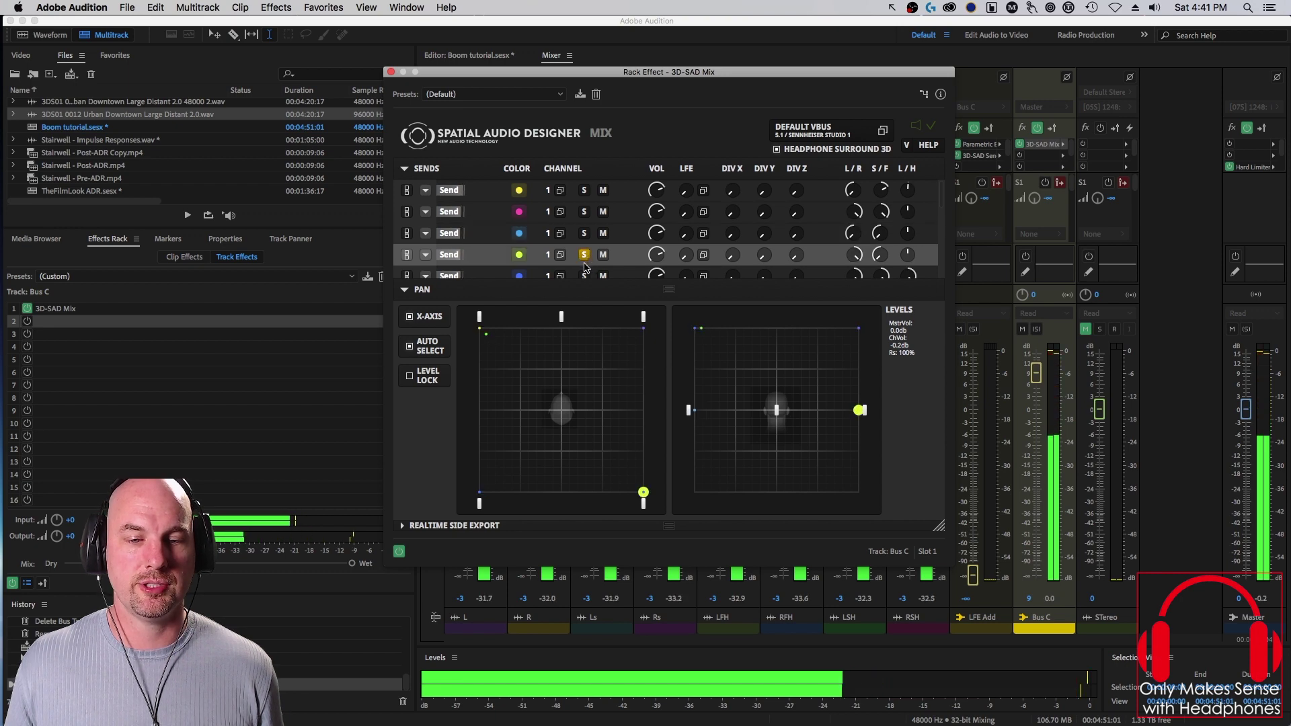
{"action": "left_click", "coordinate": [584, 255]}
{"action": "left_click", "coordinate": [584, 275]}
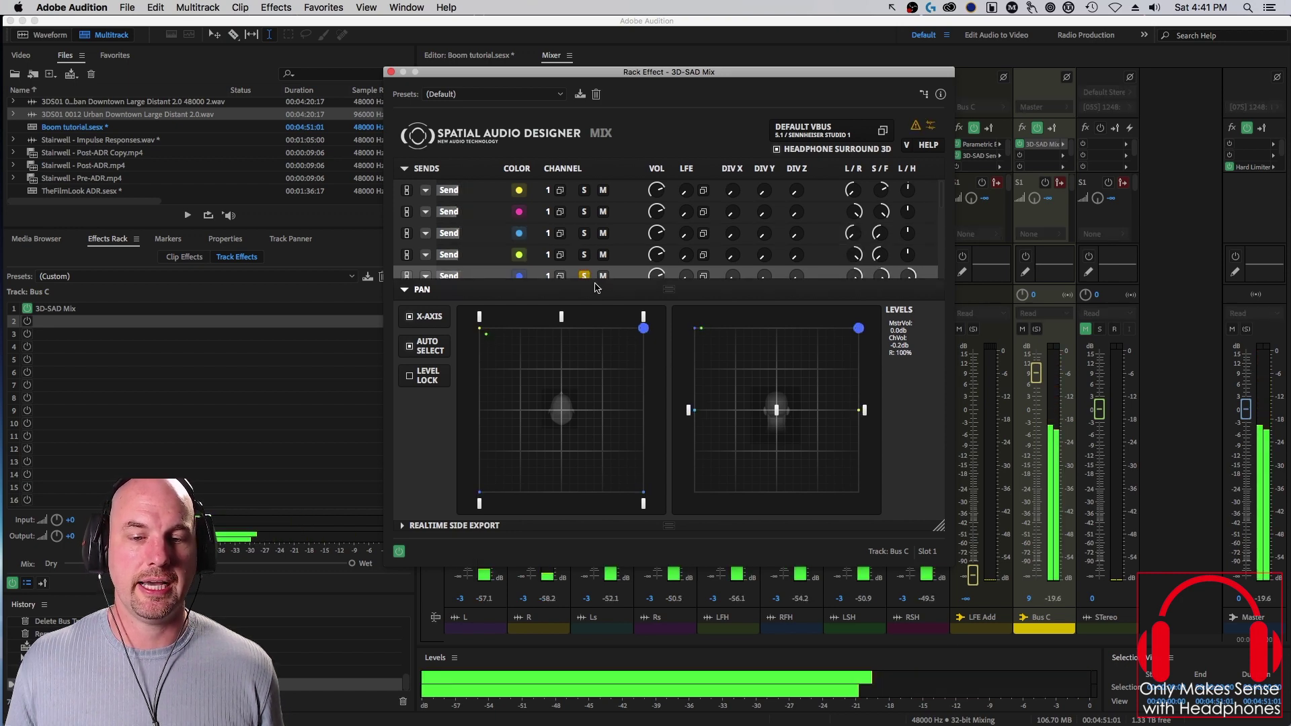
{"action": "scroll", "coordinate": [924, 220], "scroll_direction": "down", "scroll_amount": 3}
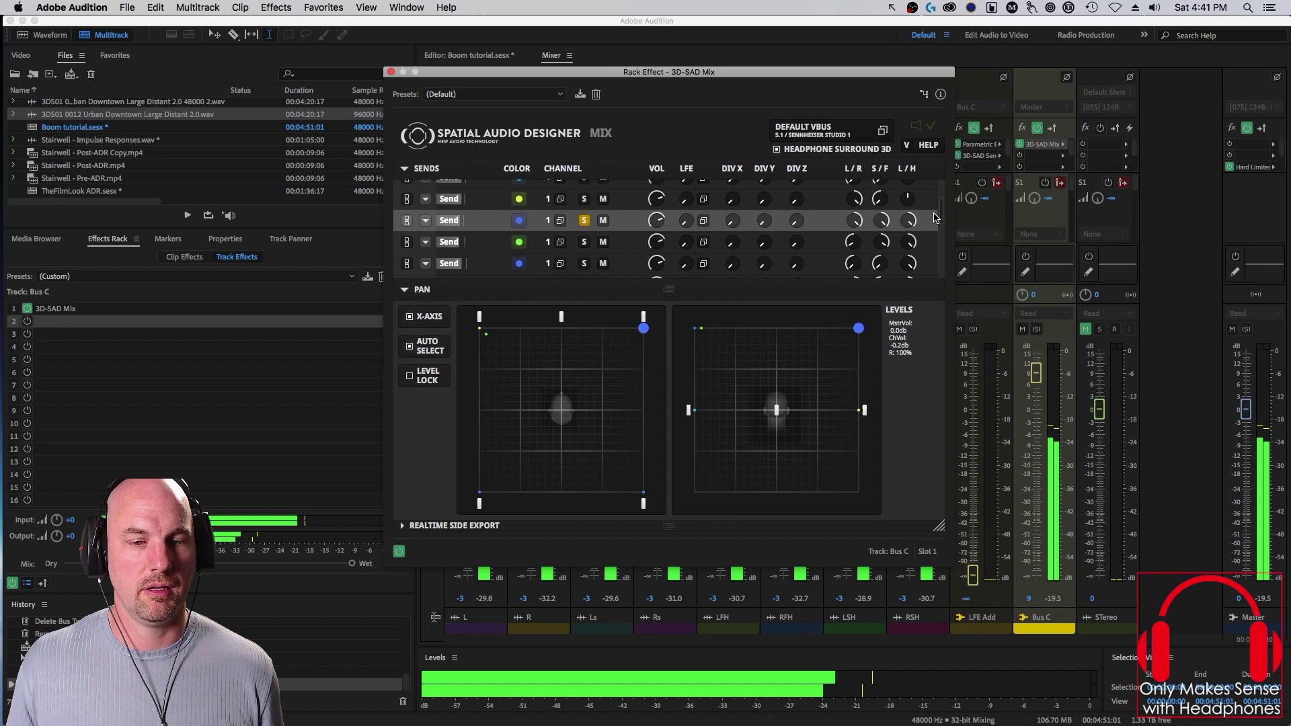
{"action": "key", "text": "space"}
Step: Solo sends six, seven and eight one at a time, listening to each
{"action": "left_click", "coordinate": [583, 218]}
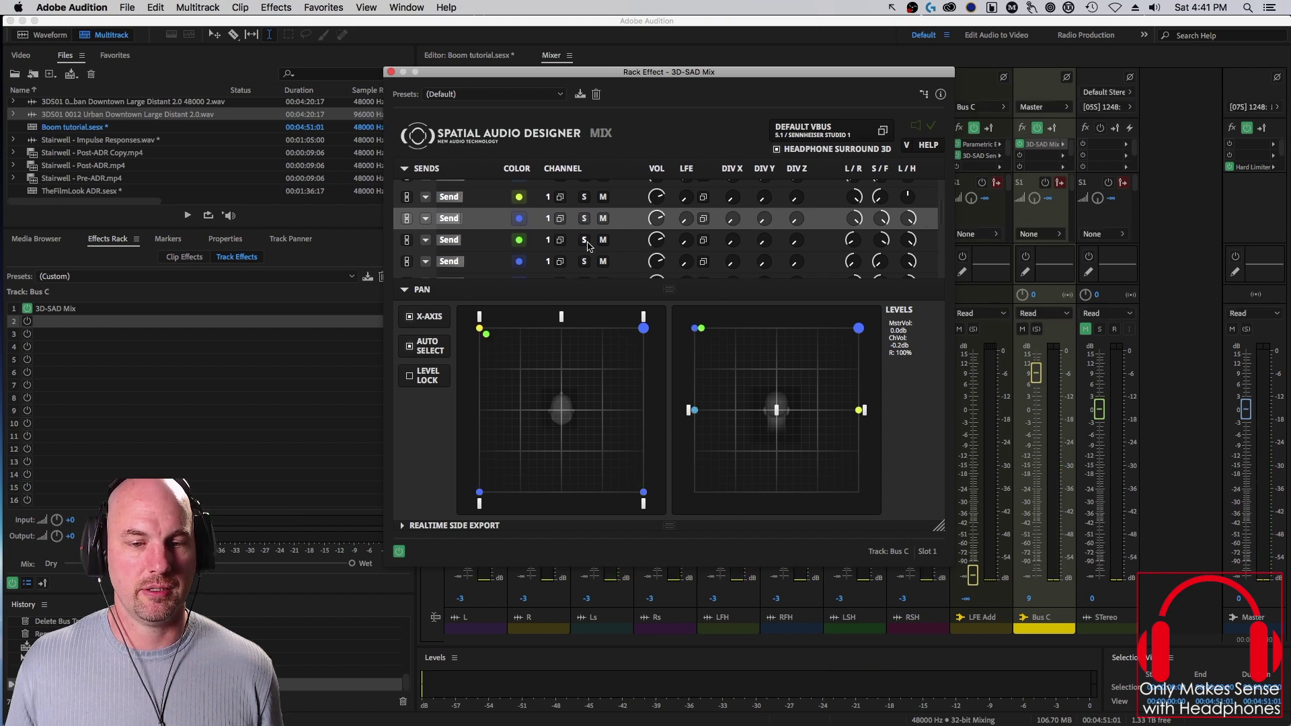
{"action": "left_click", "coordinate": [584, 240]}
{"action": "key", "text": "space"}
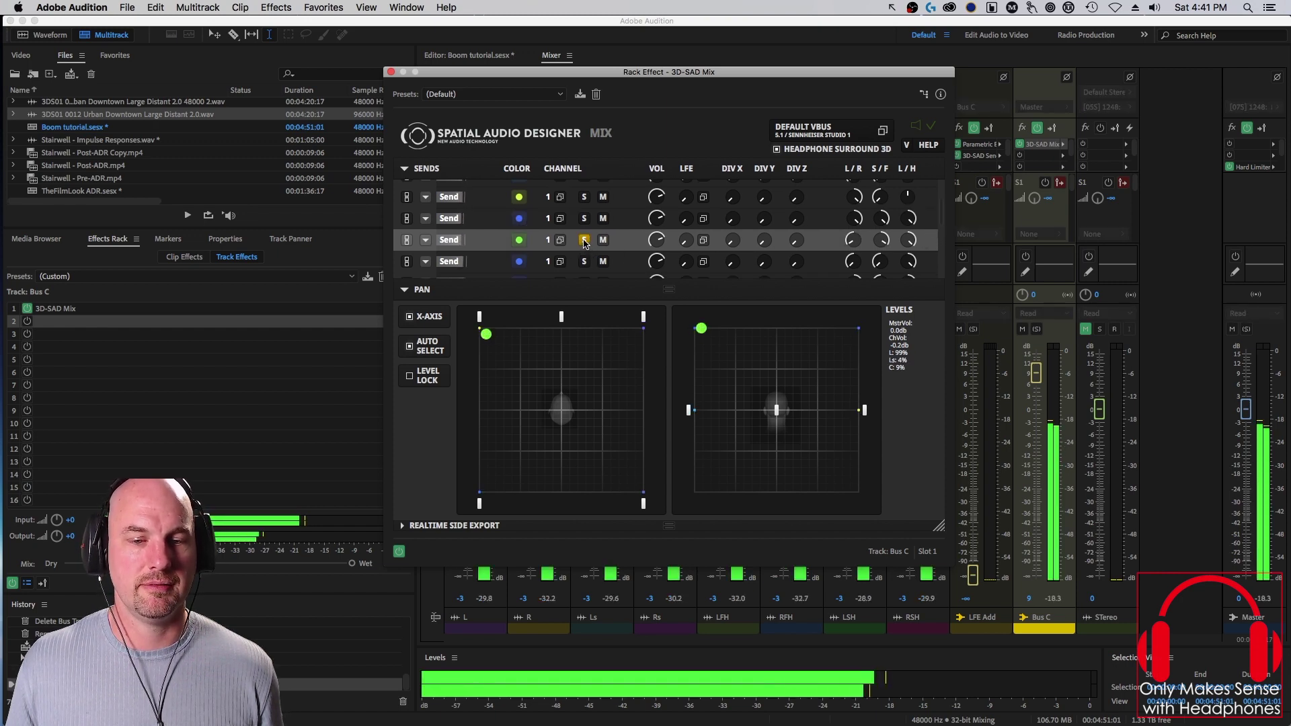
{"action": "key", "text": "space"}
{"action": "left_click", "coordinate": [584, 240]}
{"action": "left_click", "coordinate": [585, 262]}
{"action": "key", "text": "space"}
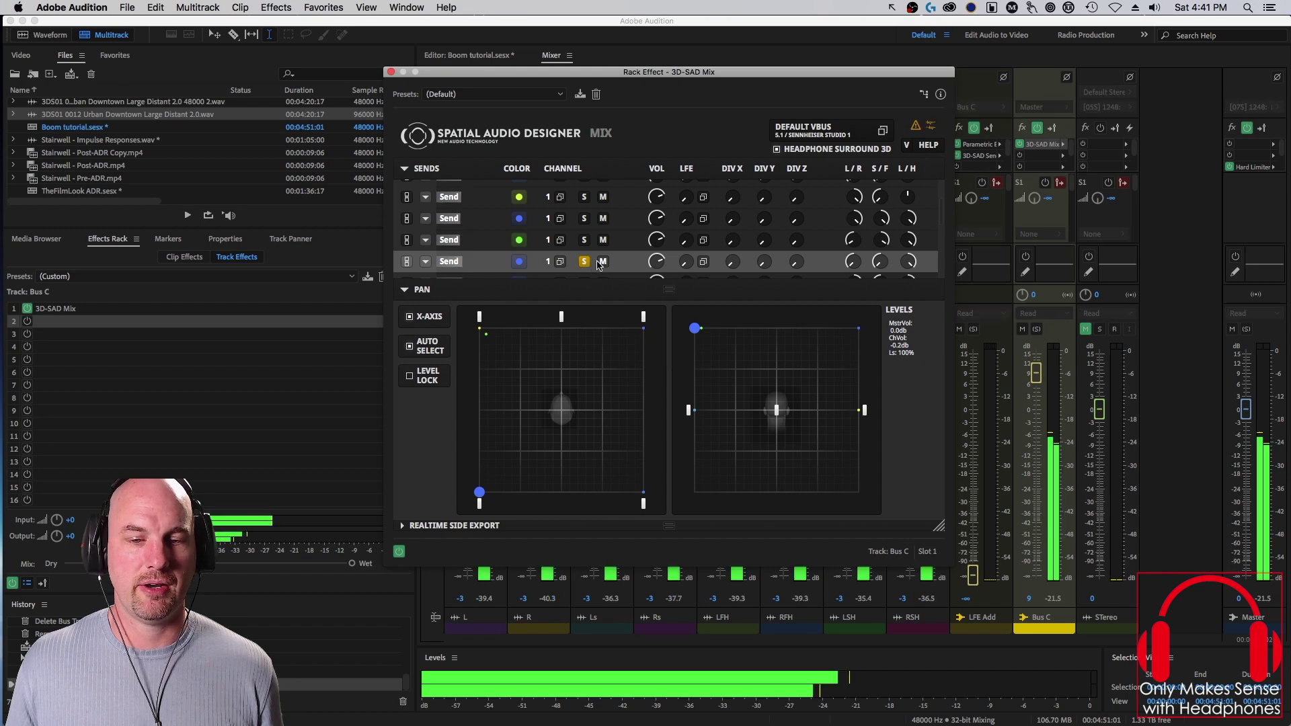
{"action": "scroll", "coordinate": [934, 232], "scroll_direction": "down", "scroll_amount": 2}
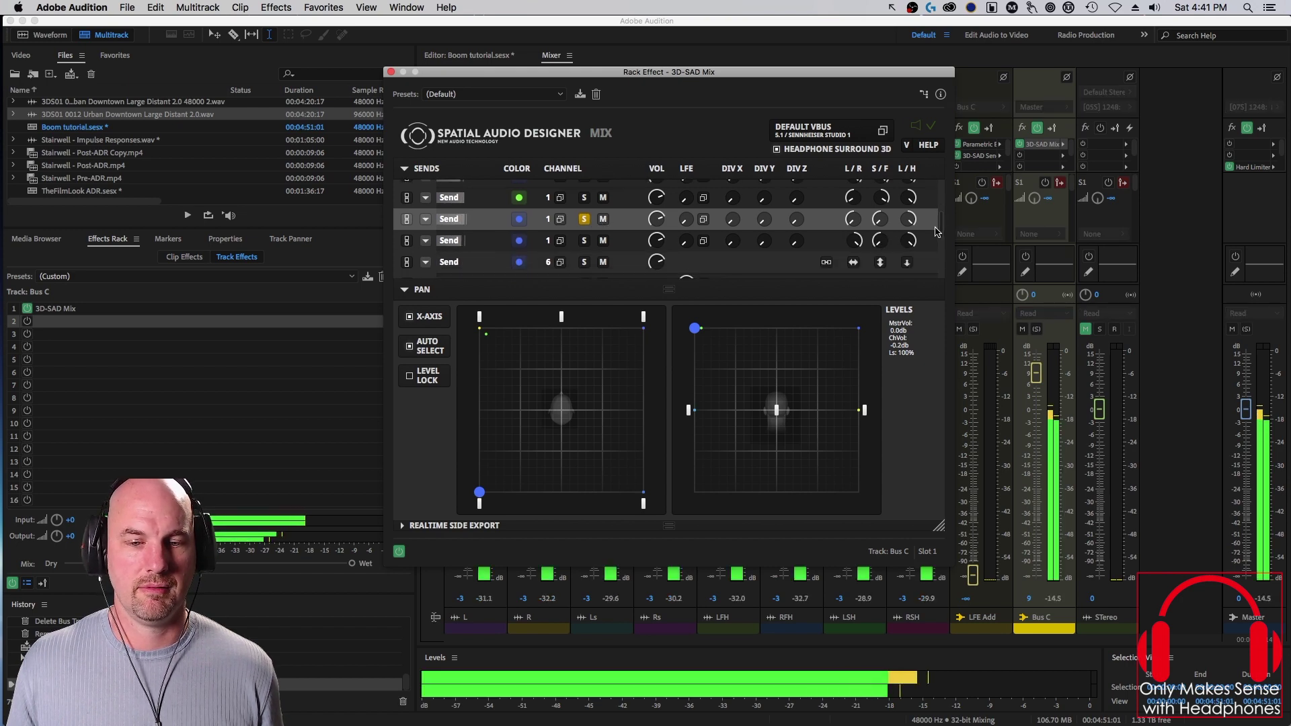
{"action": "left_click", "coordinate": [583, 218]}
{"action": "left_click", "coordinate": [583, 240]}
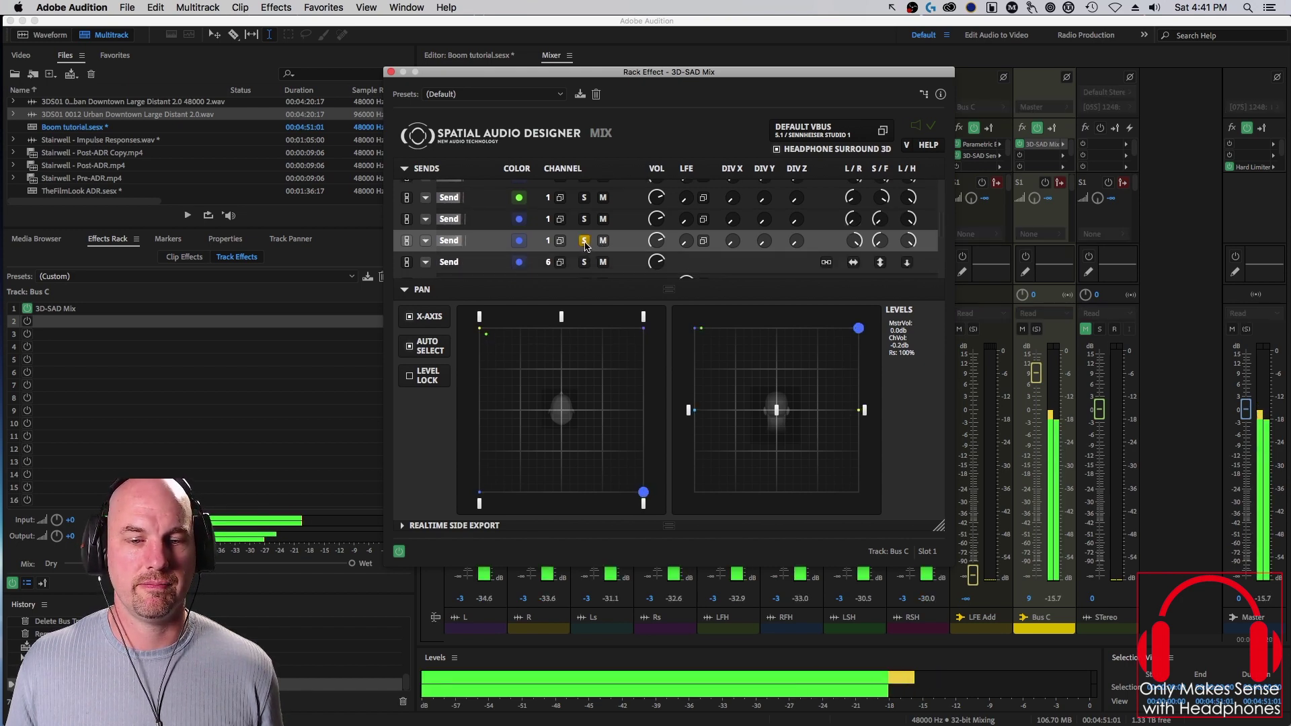
{"action": "key", "text": "space"}
Step: Unsolo all sends and lower Bus C to -0.6 dB while playing the full mix
{"action": "left_click", "coordinate": [585, 241]}
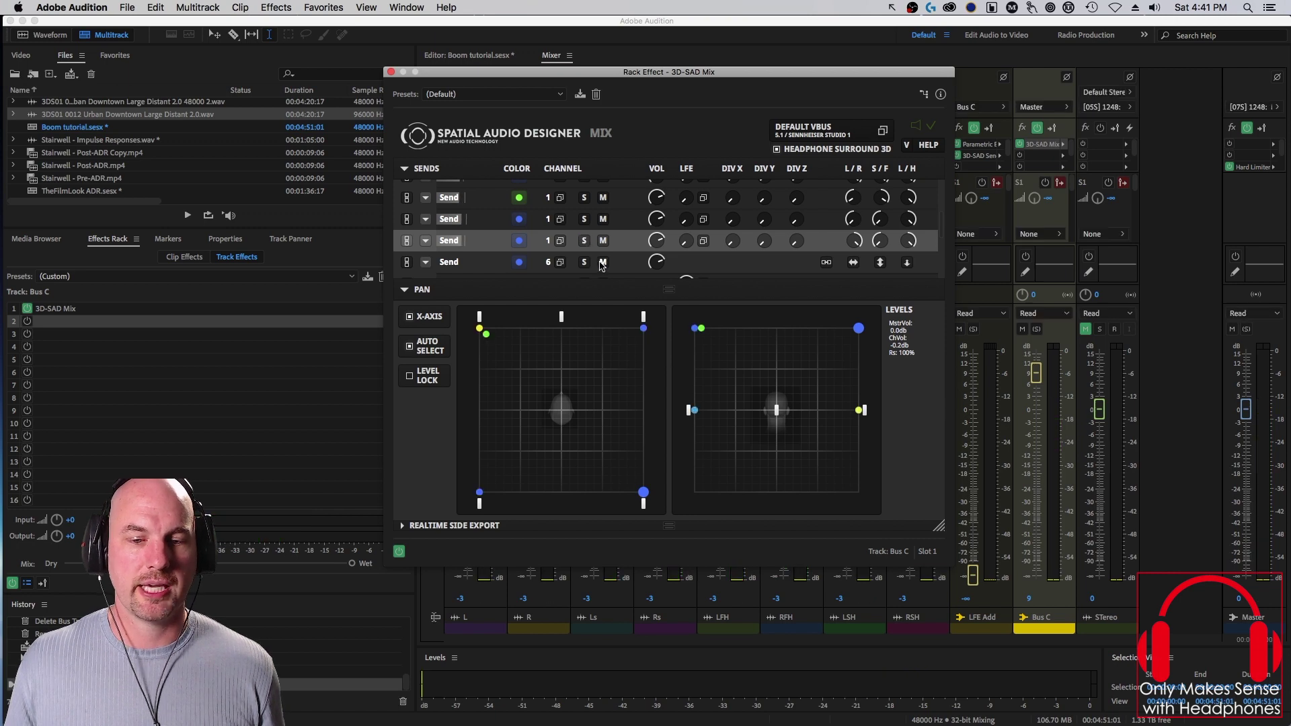
{"action": "key", "text": "space"}
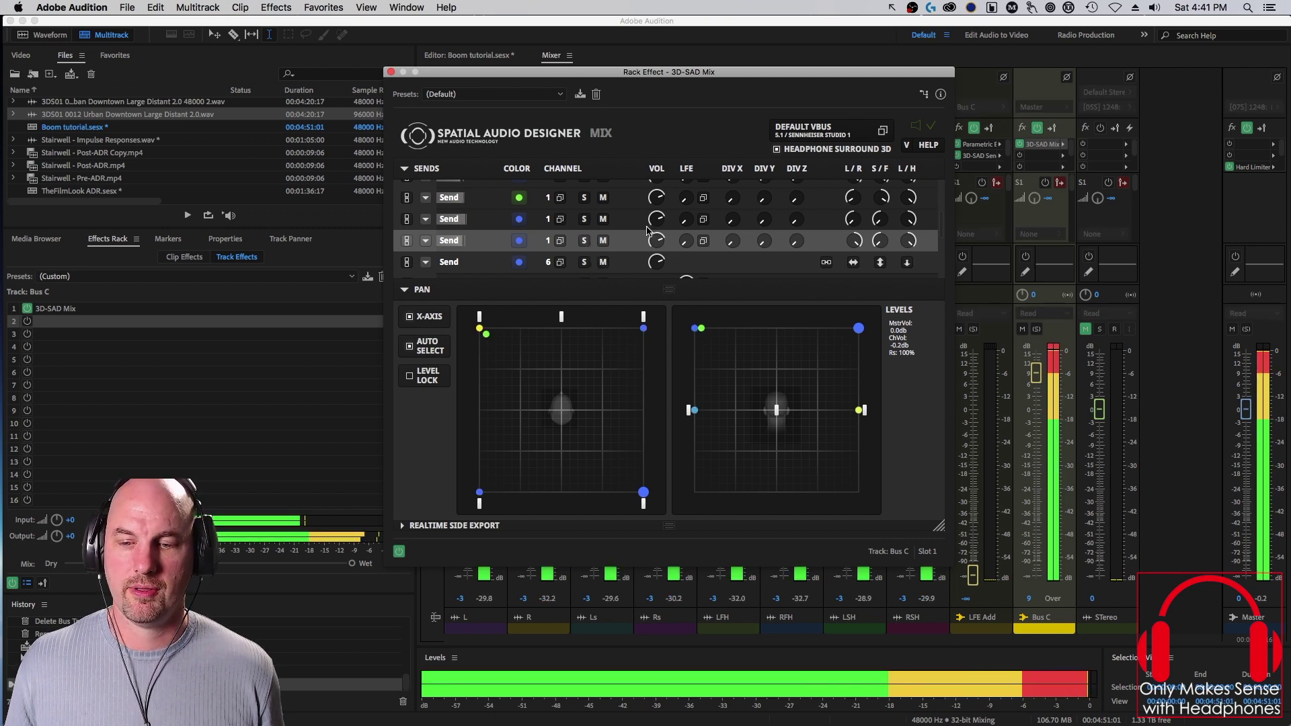
{"action": "left_click_drag", "start_coordinate": [1036, 371], "coordinate": [1035, 410]}
{"action": "key", "text": "space"}
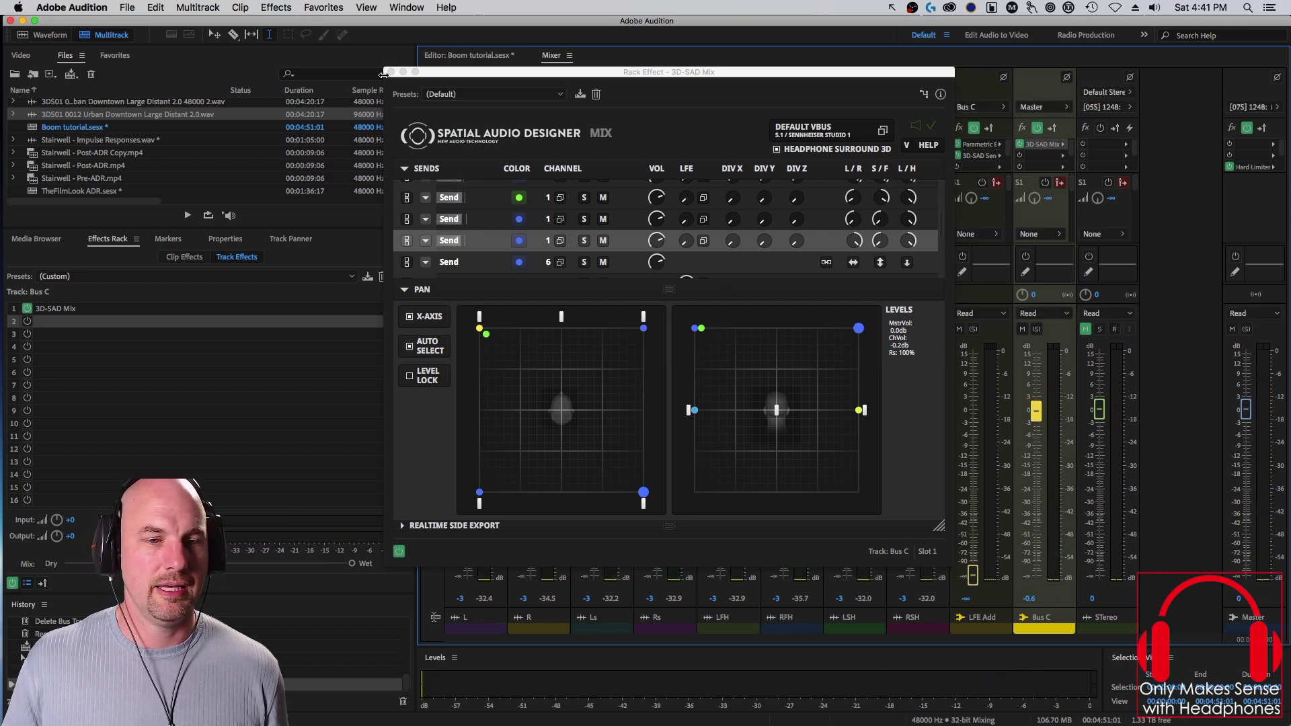
Step: Close the Mix window, inspect LFE Add's Parametric Equalizer and 3D-SAD Send, then select Bus C
{"action": "left_click", "coordinate": [390, 72]}
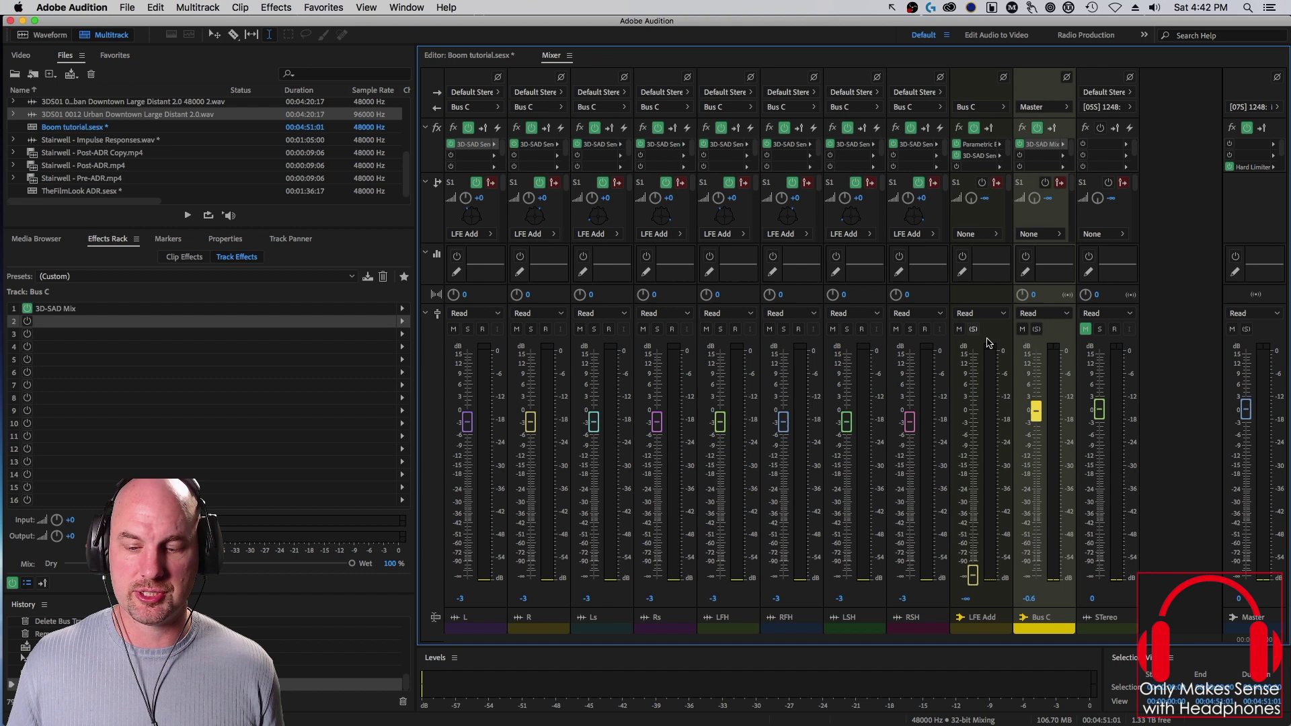
{"action": "double_click", "coordinate": [982, 145]}
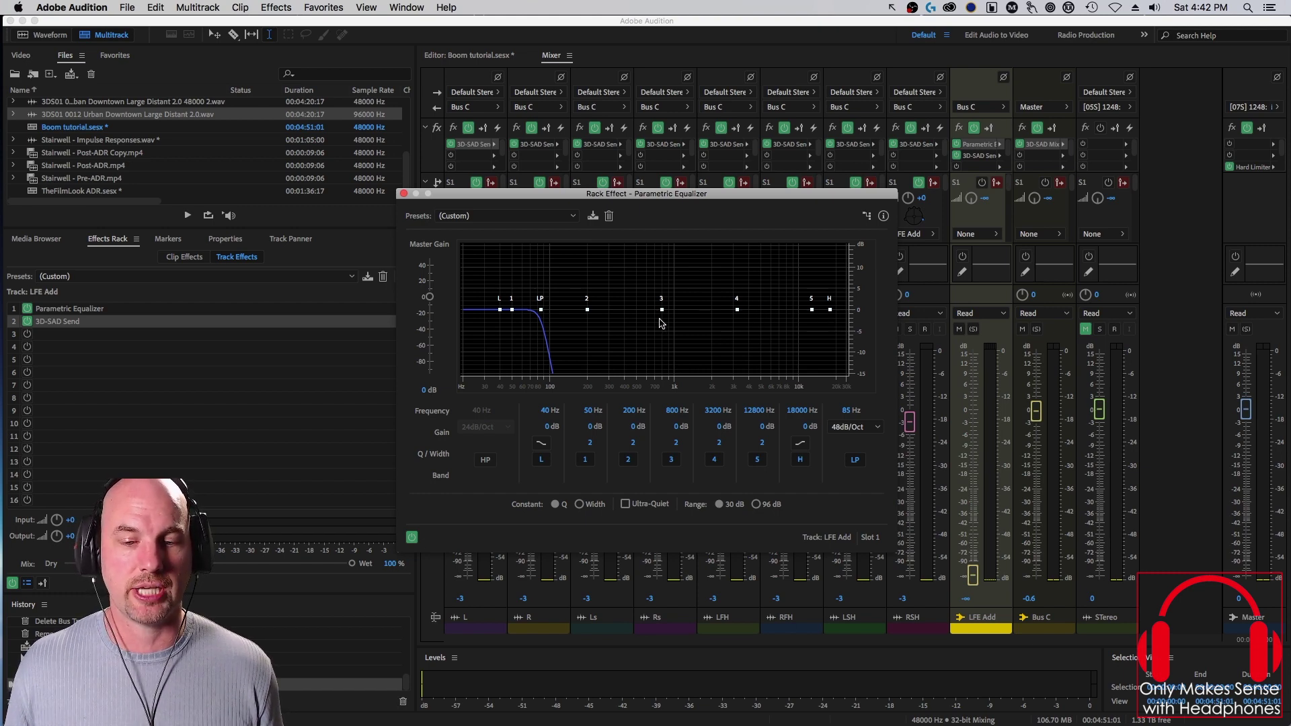
{"action": "left_click", "coordinate": [403, 194]}
{"action": "double_click", "coordinate": [980, 156]}
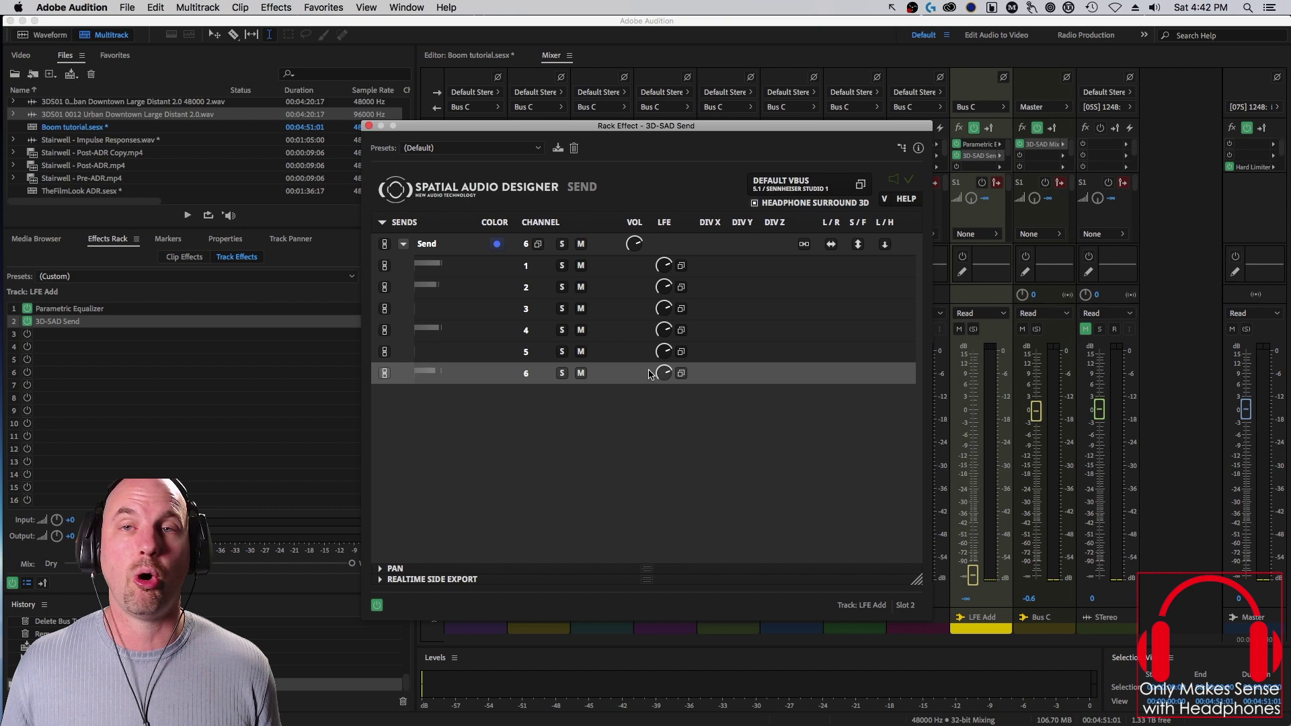
{"action": "left_click", "coordinate": [369, 127]}
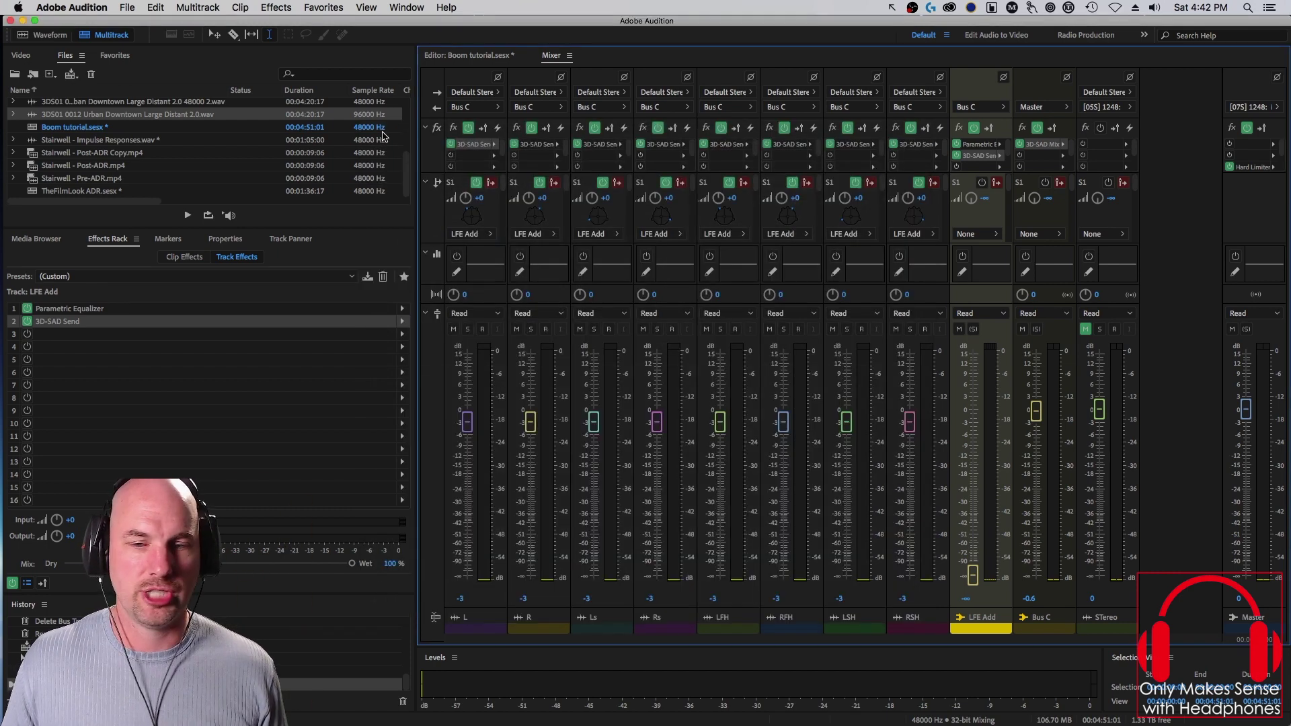
{"action": "left_click", "coordinate": [1036, 149]}
{"action": "double_click", "coordinate": [1042, 144]}
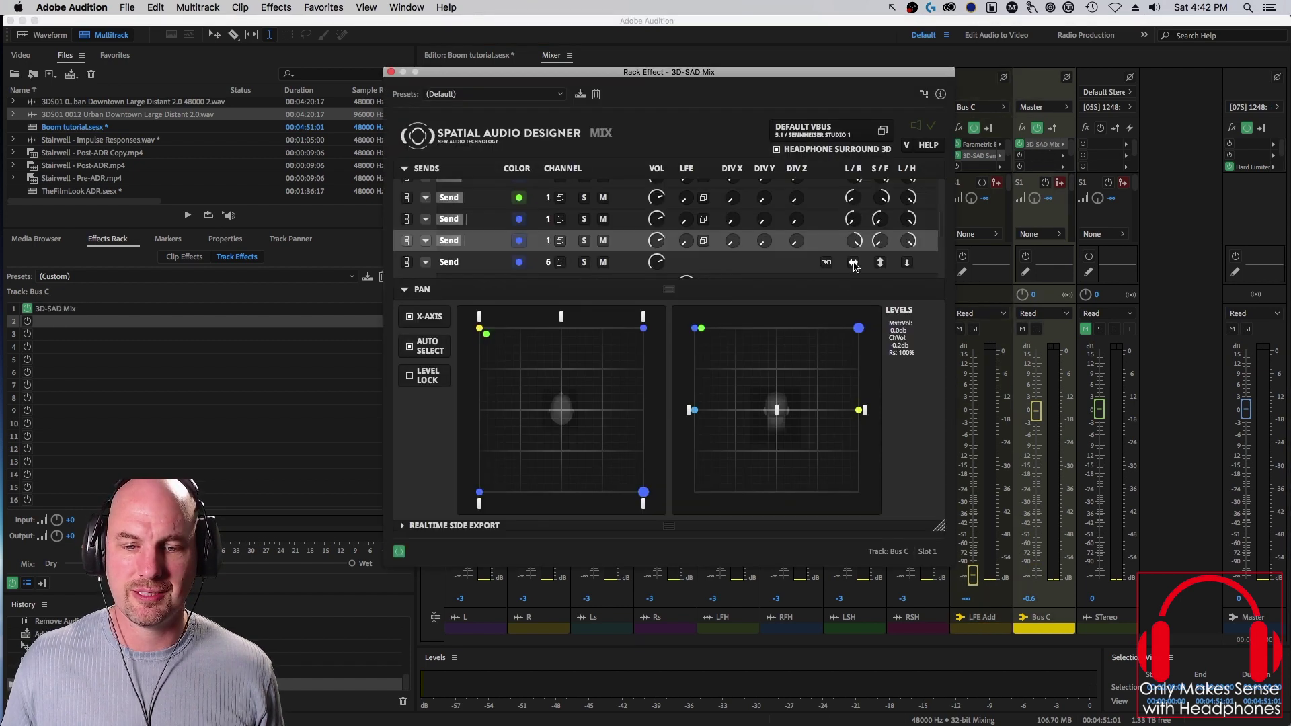
{"action": "left_click_drag", "start_coordinate": [939, 223], "coordinate": [928, 237]}
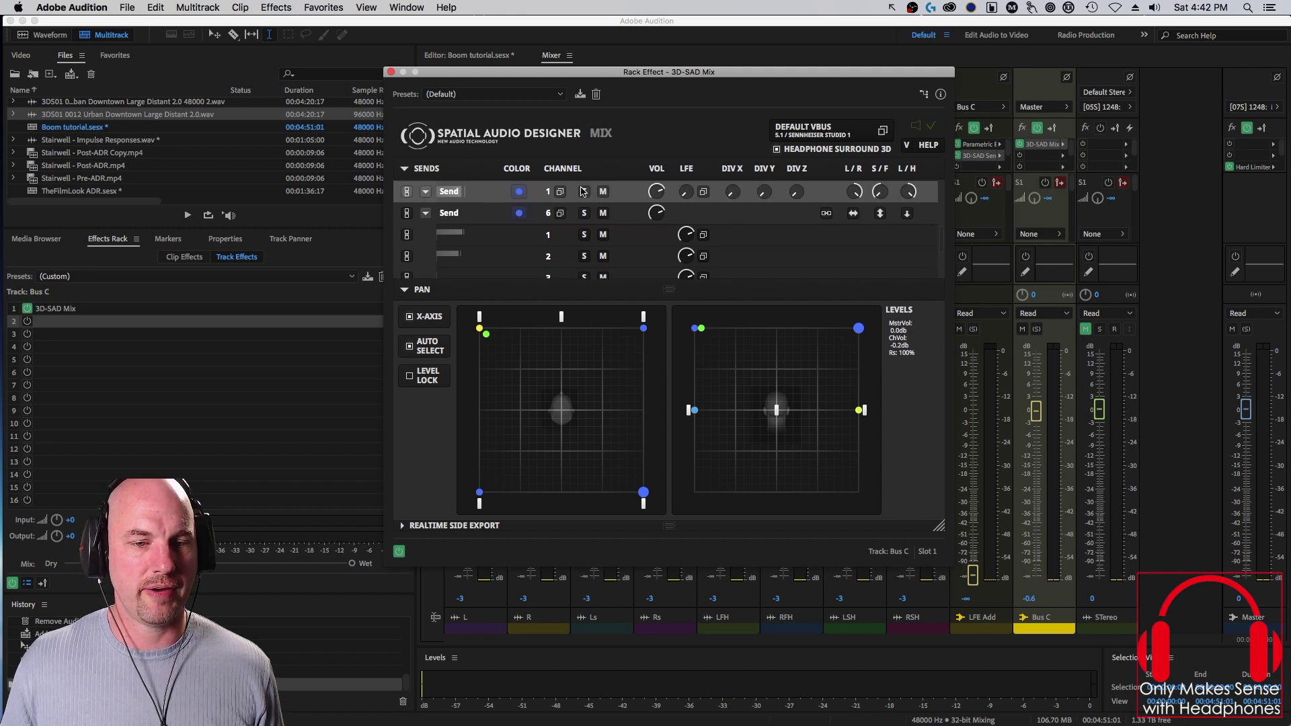
{"action": "left_click", "coordinate": [602, 213]}
{"action": "key", "text": "space"}
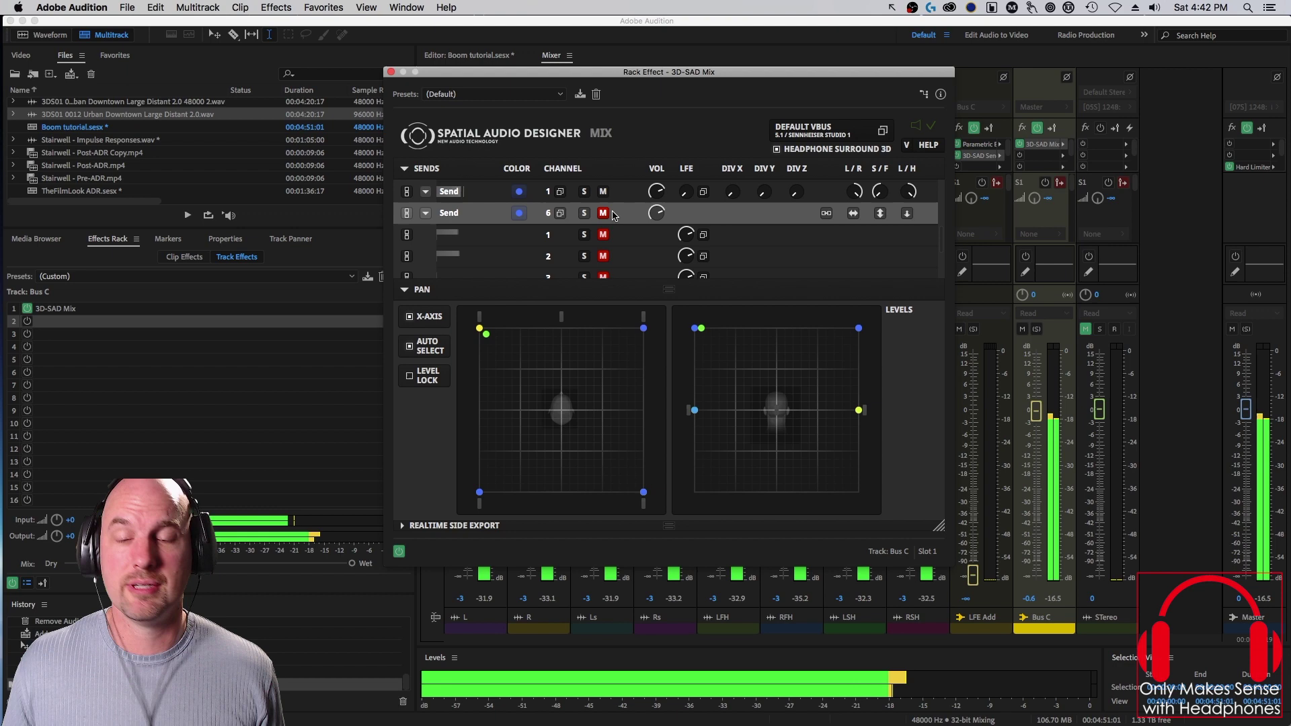
{"action": "left_click", "coordinate": [603, 213]}
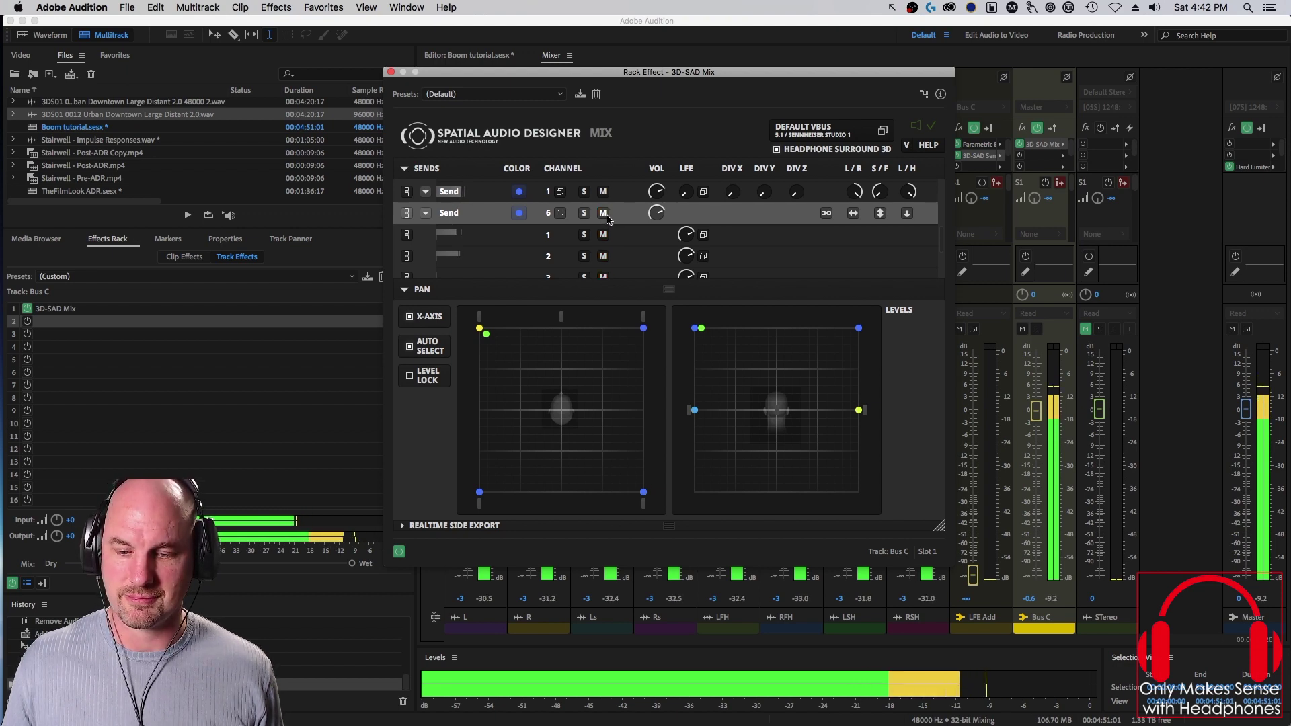
{"action": "left_click", "coordinate": [391, 72]}
{"action": "key", "text": "space"}
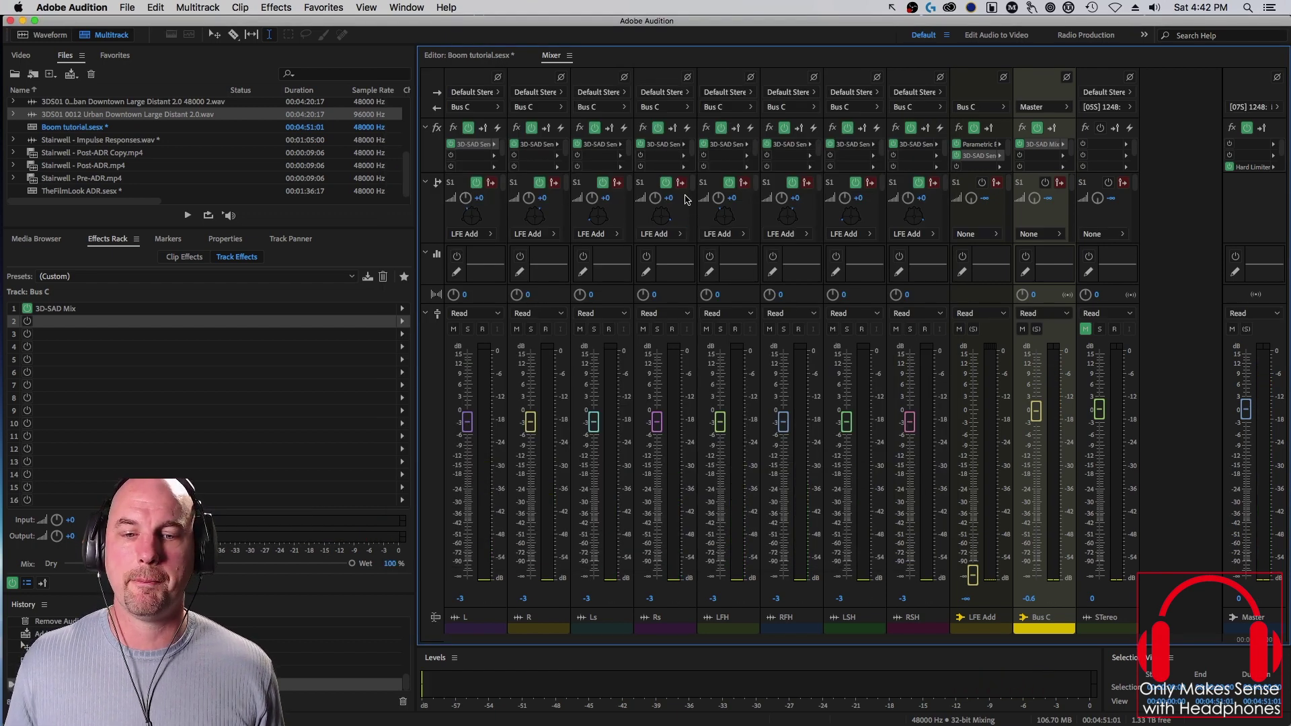
Step: Turn off the S1 send on all eight channel strips and play the bypassed mix
{"action": "left_click", "coordinate": [476, 183]}
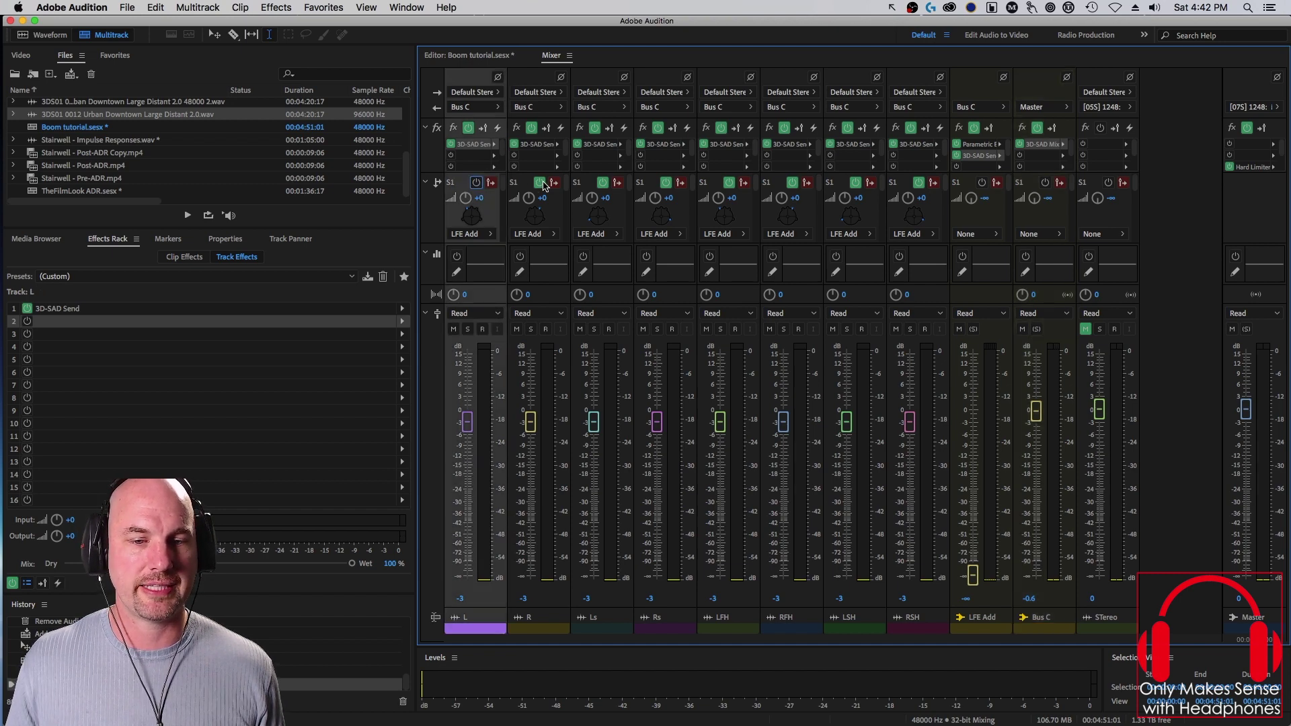
{"action": "left_click", "coordinate": [539, 182]}
{"action": "left_click", "coordinate": [603, 183]}
{"action": "left_click", "coordinate": [666, 183]}
{"action": "left_click", "coordinate": [741, 184]}
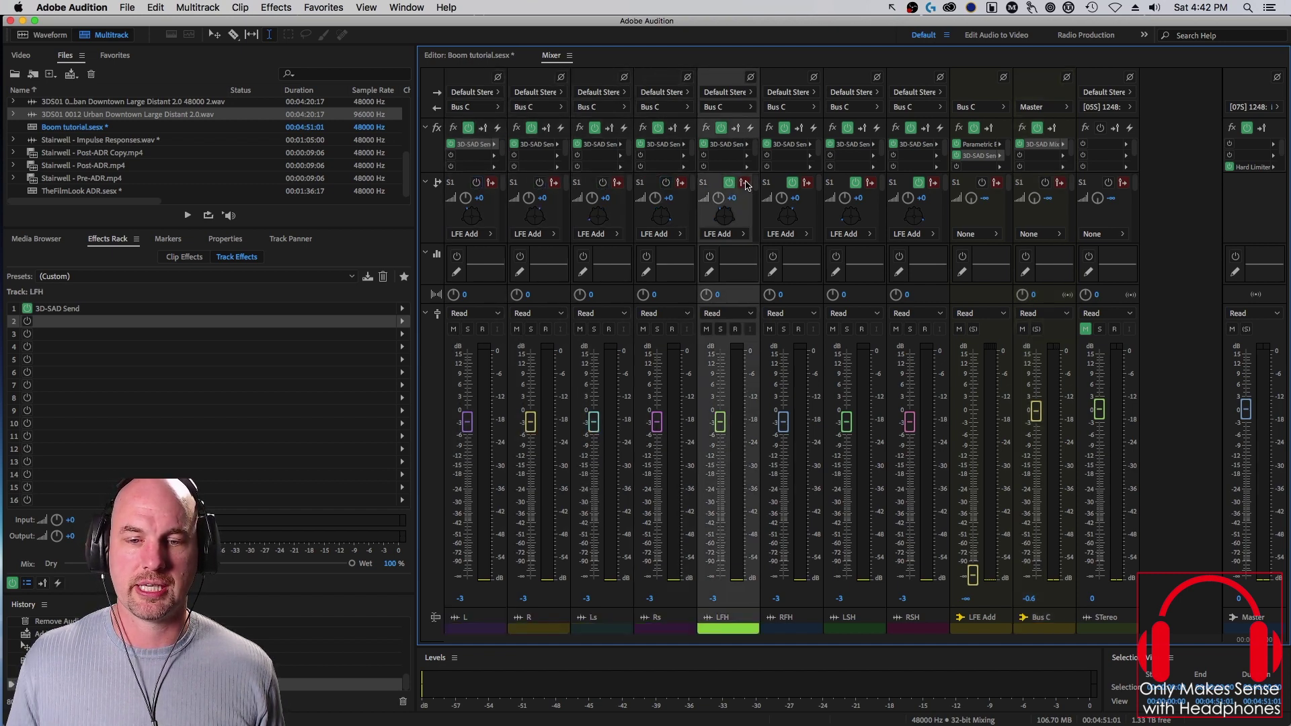
{"action": "left_click", "coordinate": [792, 183]}
{"action": "left_click", "coordinate": [856, 183]}
{"action": "left_click", "coordinate": [919, 183]}
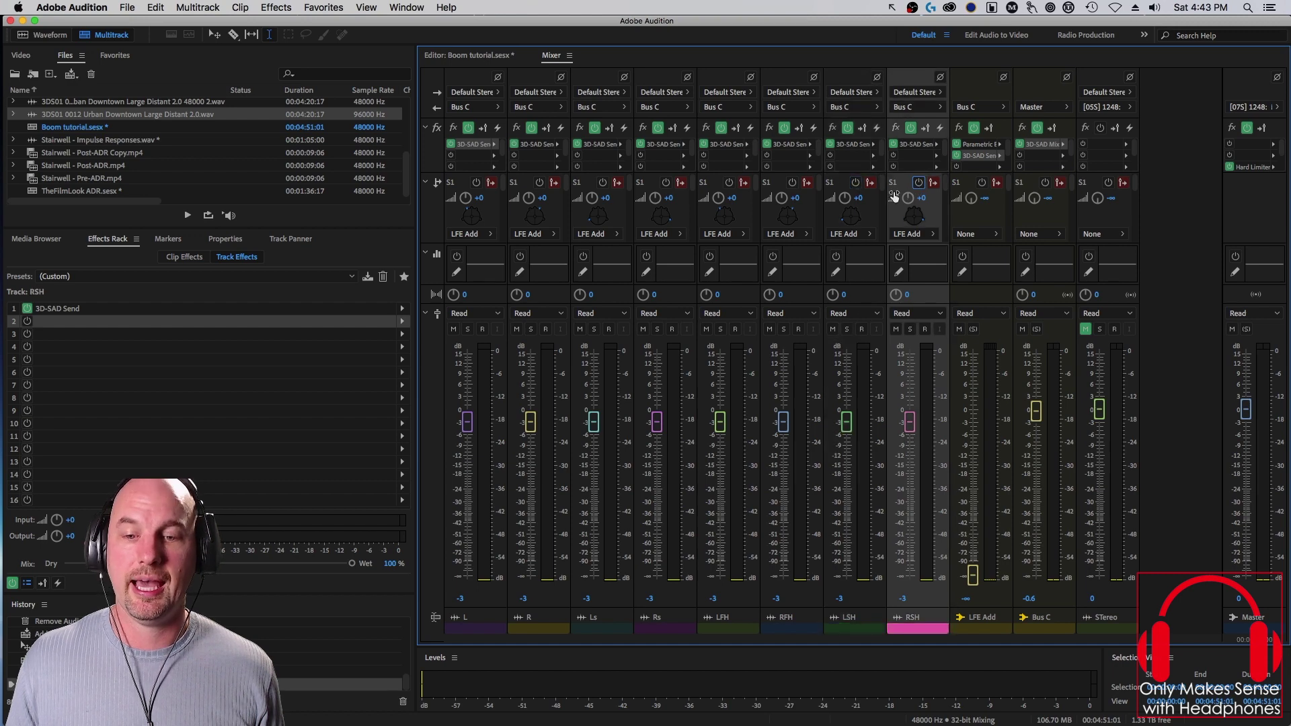
{"action": "key", "text": "space"}
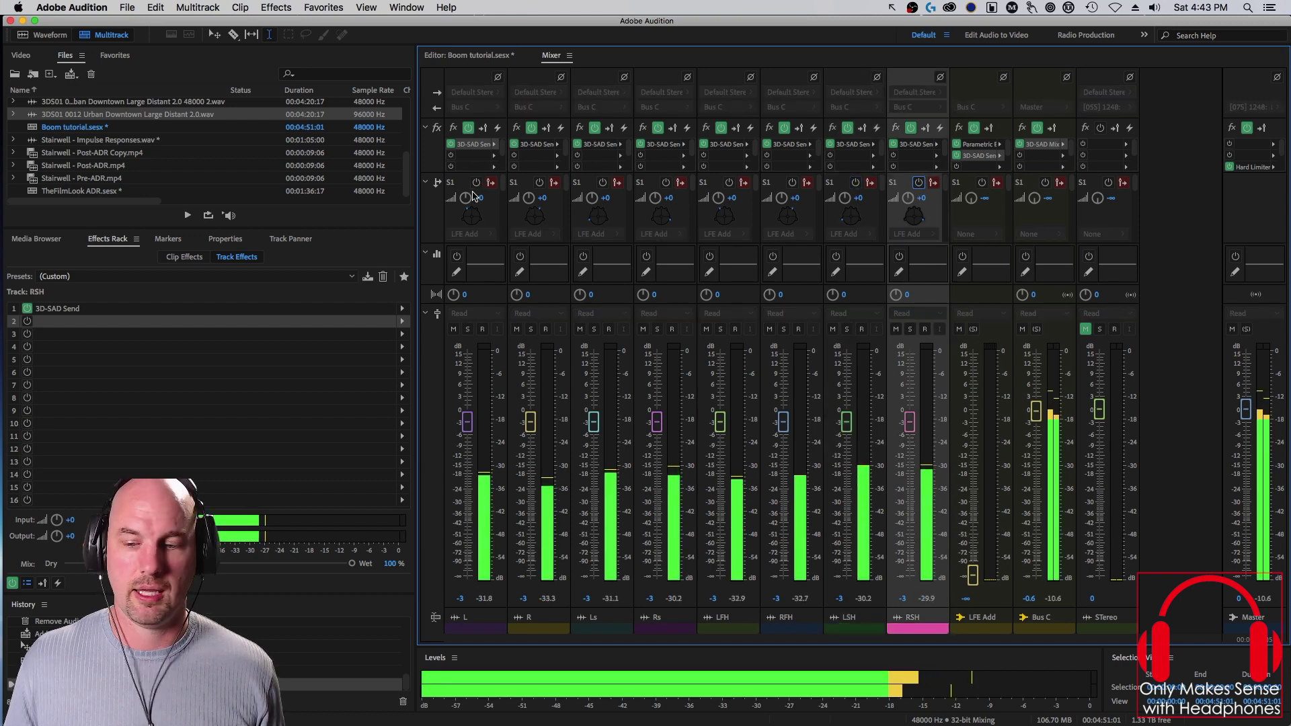
{"action": "key", "text": "space"}
Step: Turn all eight channel S1 sends back on during playback
{"action": "left_click", "coordinate": [476, 183]}
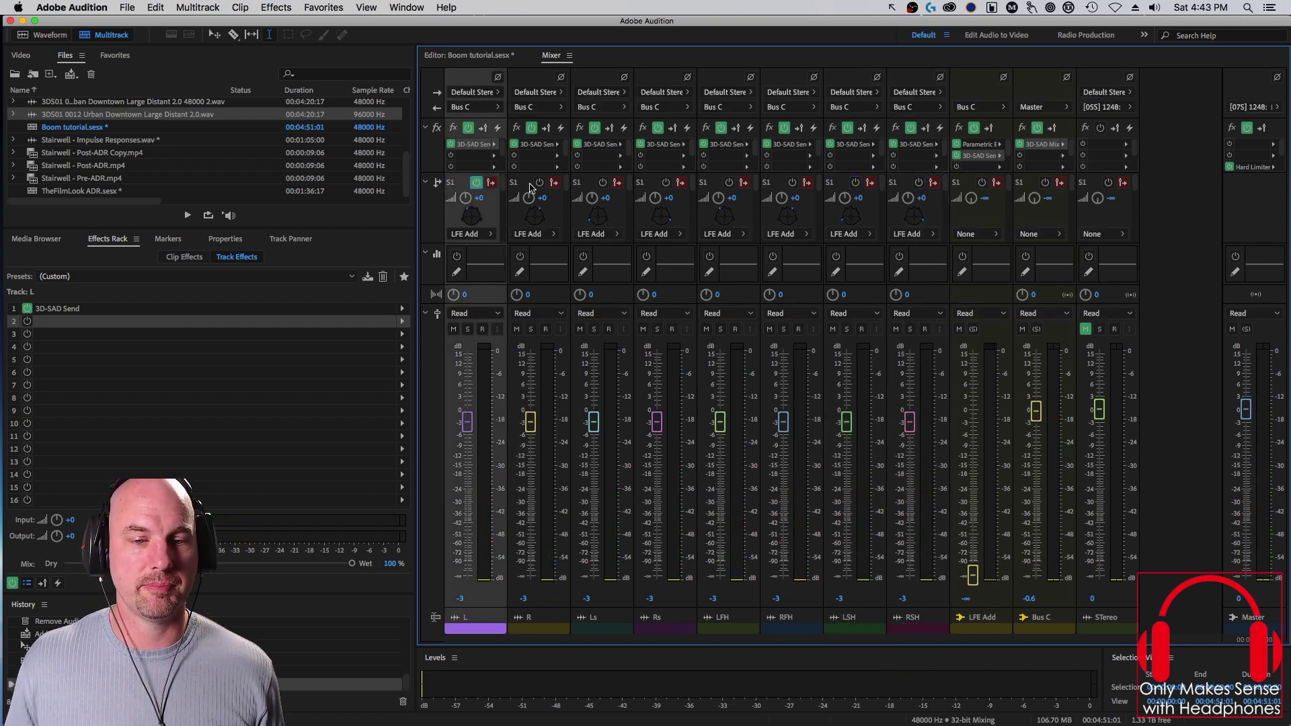
{"action": "left_click", "coordinate": [539, 183]}
{"action": "left_click", "coordinate": [602, 183]}
{"action": "left_click", "coordinate": [665, 182]}
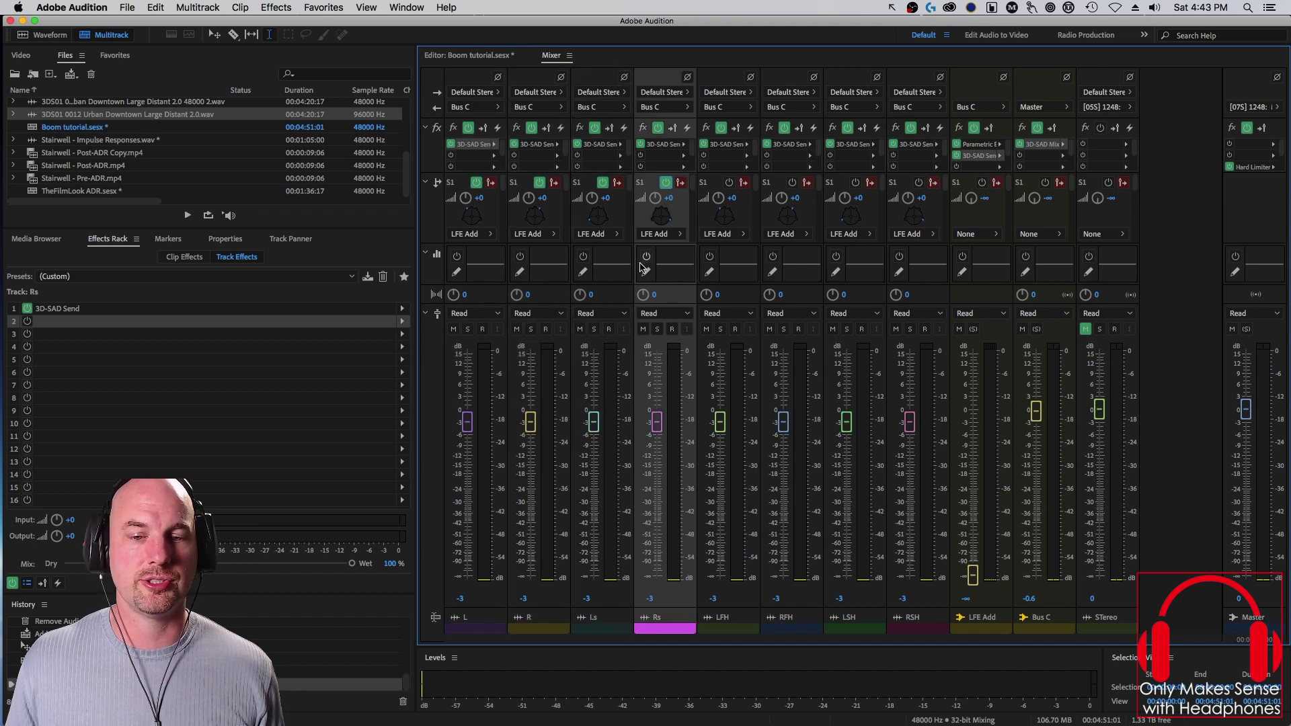
{"action": "key", "text": "space"}
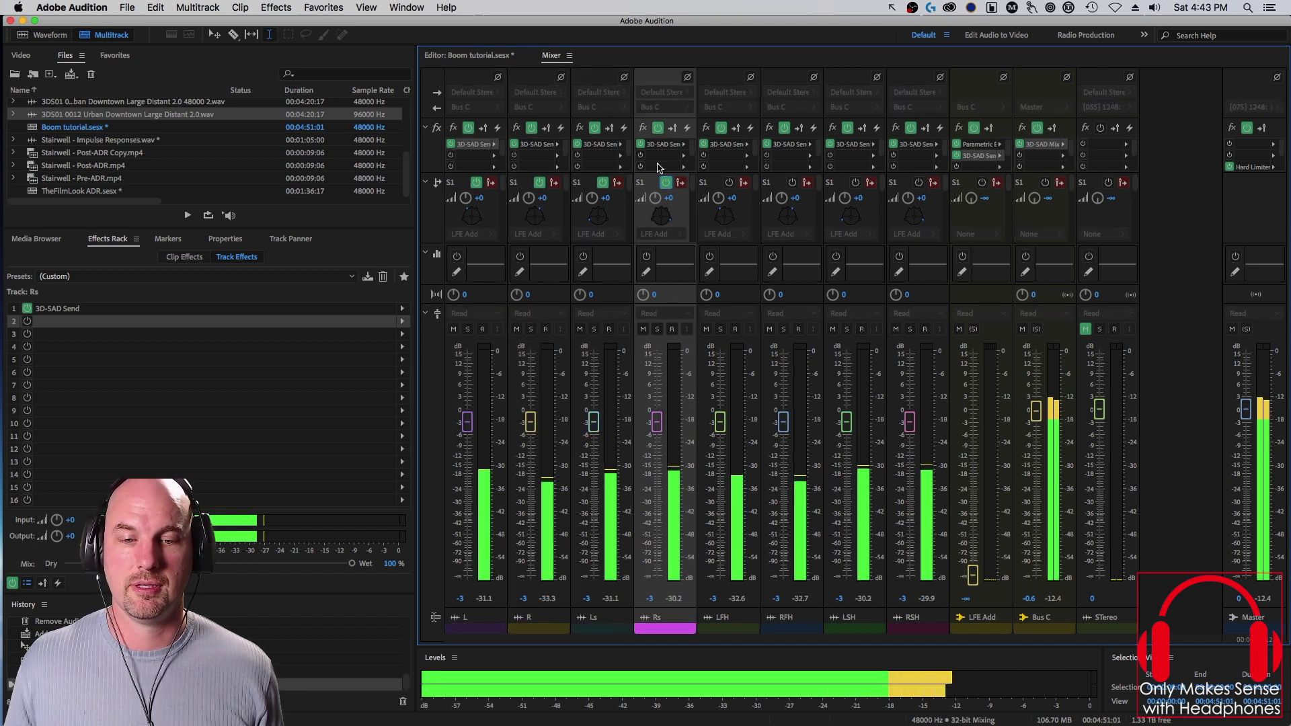
{"action": "left_click", "coordinate": [729, 183]}
{"action": "left_click", "coordinate": [792, 183]}
{"action": "left_click", "coordinate": [855, 183]}
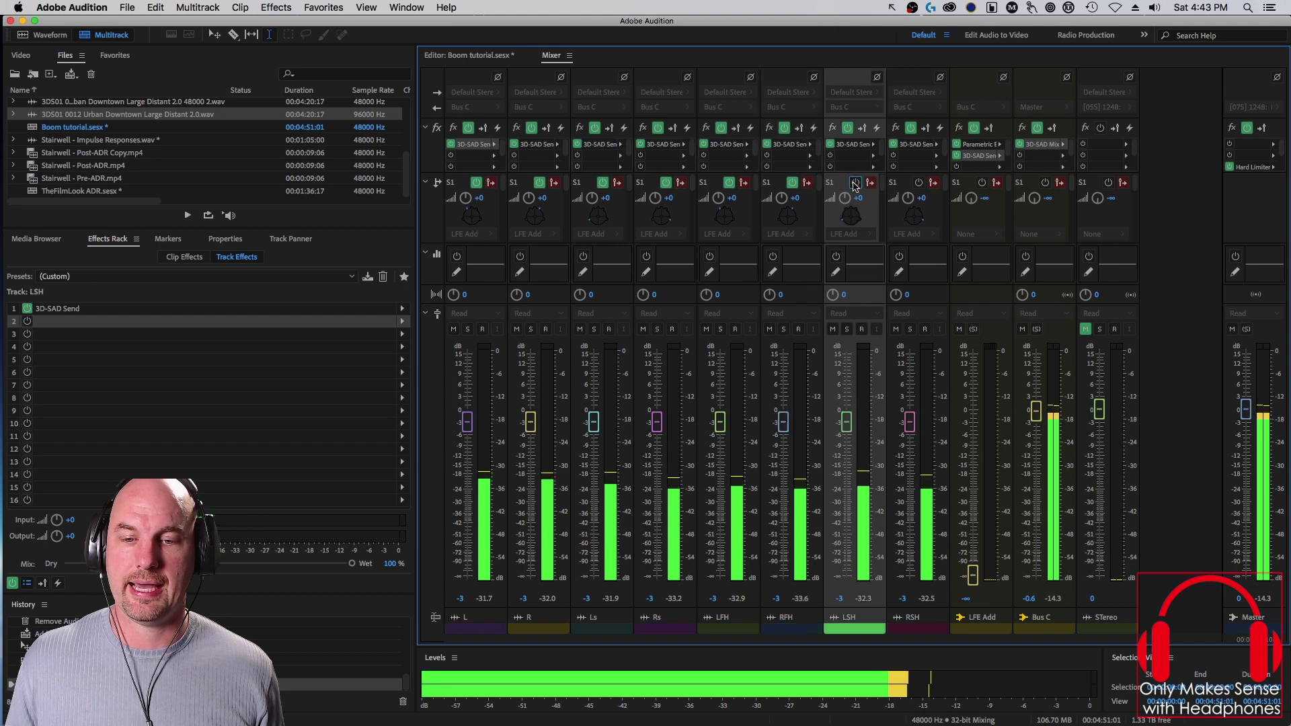
{"action": "left_click", "coordinate": [919, 182]}
Step: Raise the LSH send to about +12.6 dB and back down, then select LFH's send
{"action": "left_click_drag", "start_coordinate": [845, 197], "coordinate": [874, 163]}
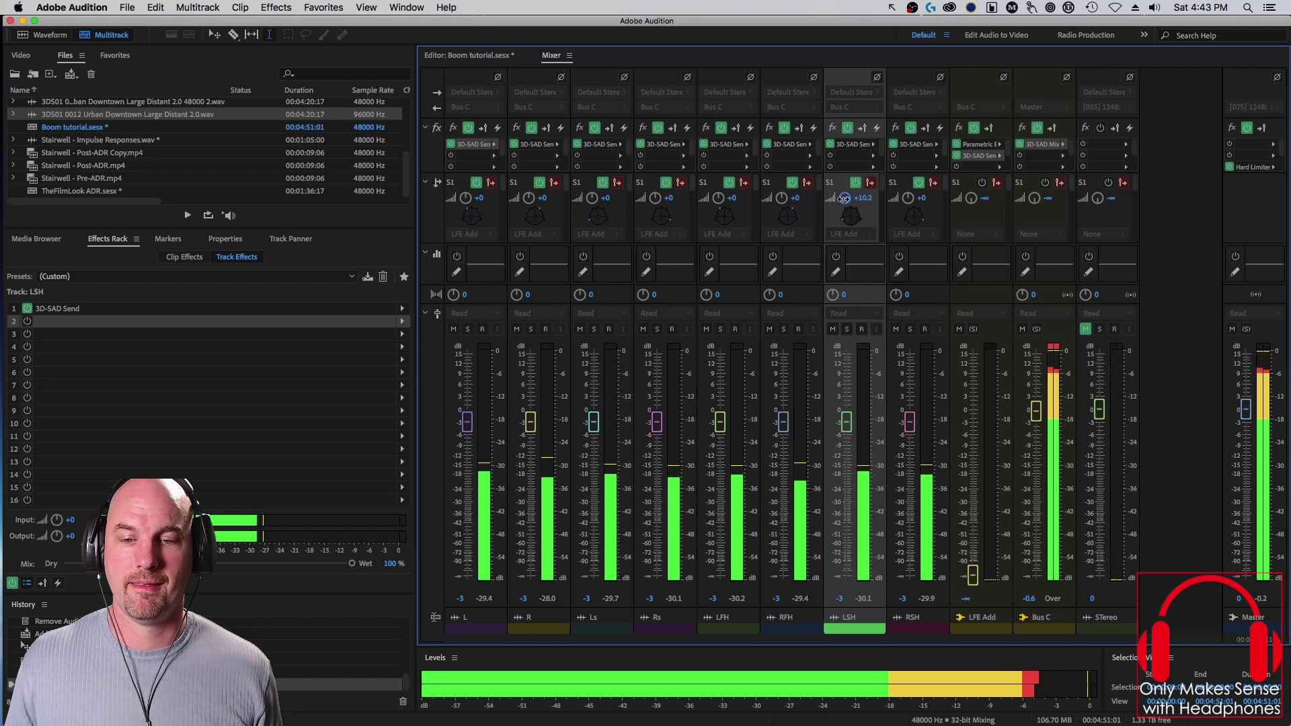
{"action": "left_click_drag", "start_coordinate": [844, 199], "coordinate": [808, 174]}
{"action": "left_click", "coordinate": [718, 198]}
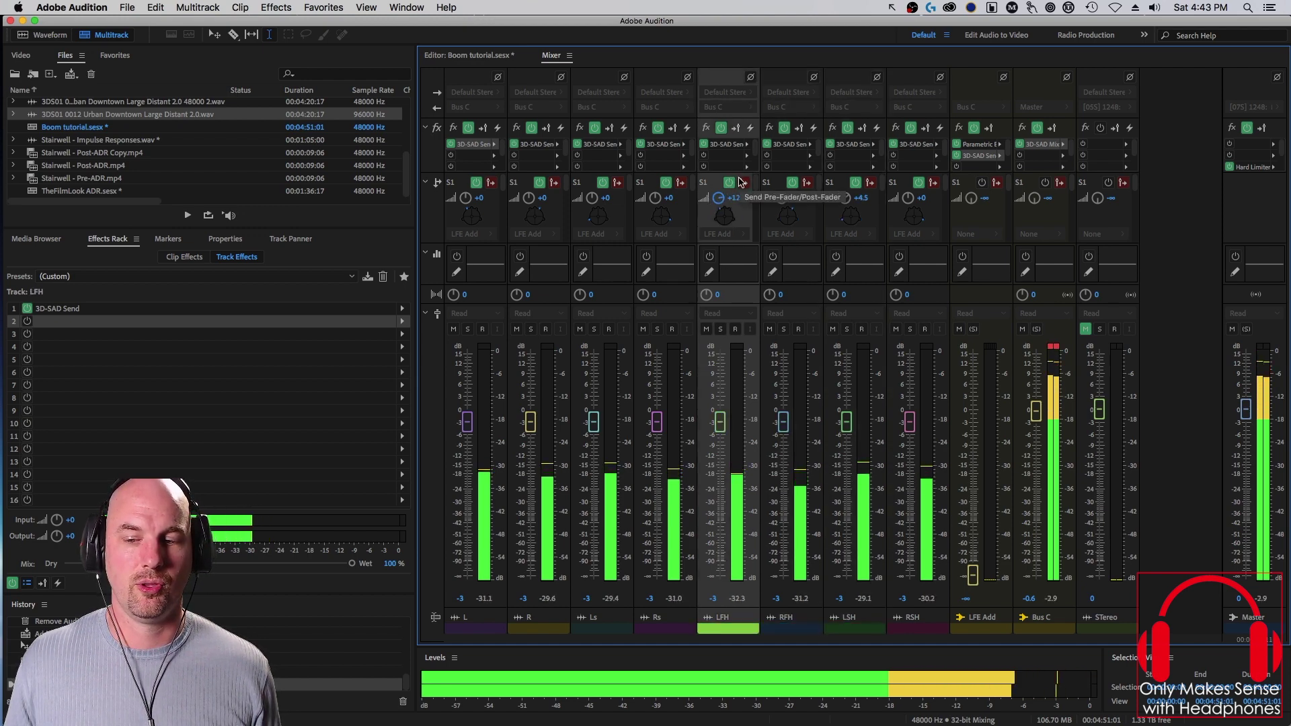
{"action": "key", "text": "space"}
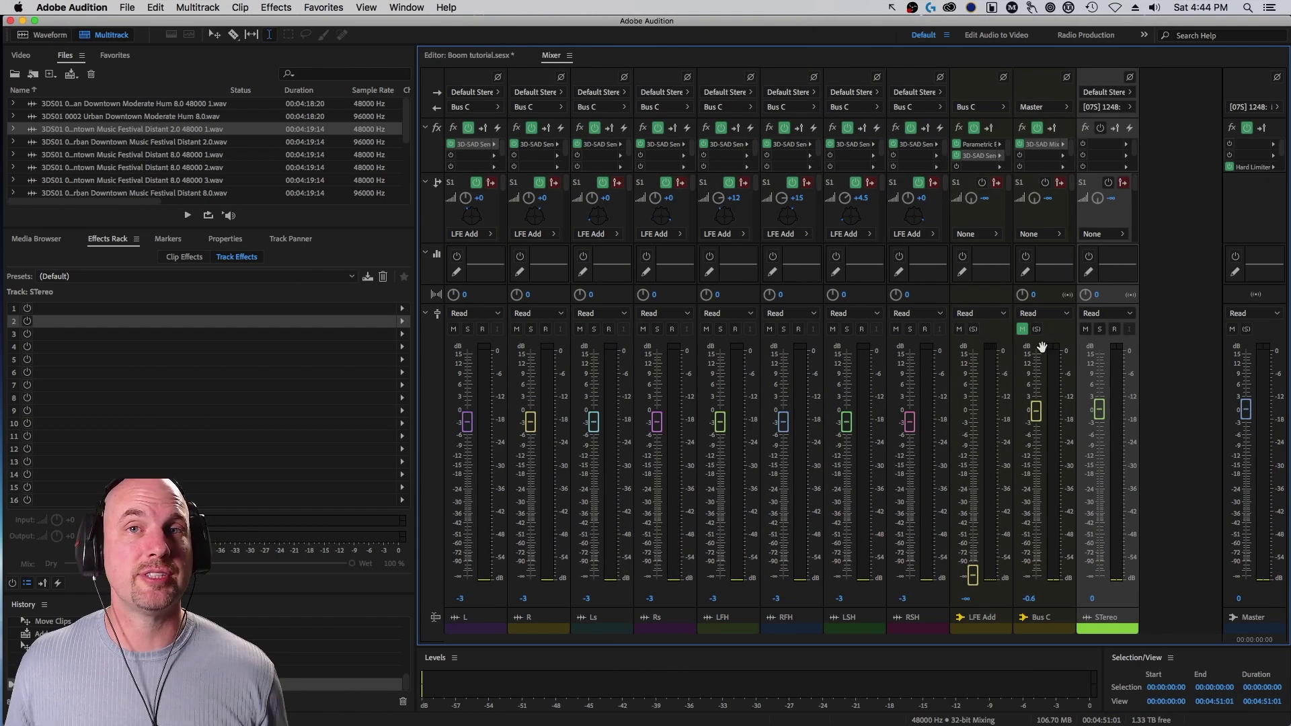
Step: Raise the STereo fader to about +2.4 dB during playback, then select LSH and replay
{"action": "key", "text": "space"}
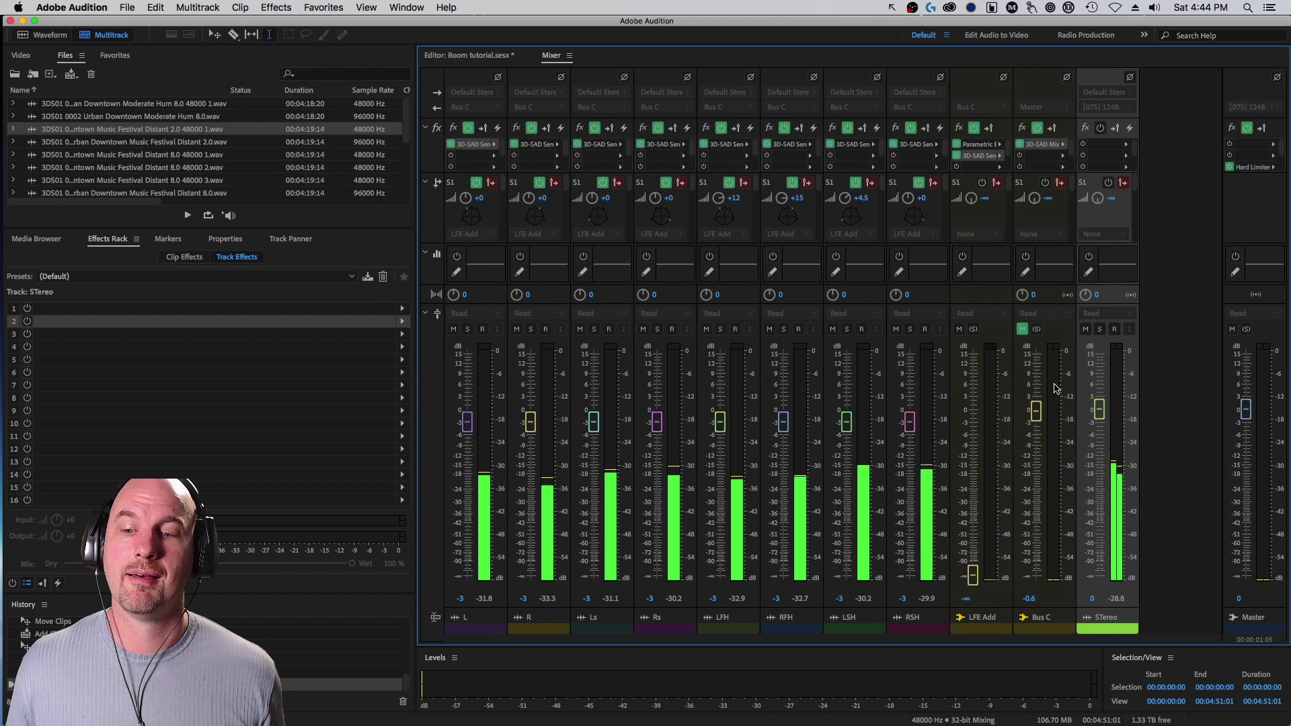
{"action": "left_click_drag", "start_coordinate": [1099, 408], "coordinate": [1104, 398]}
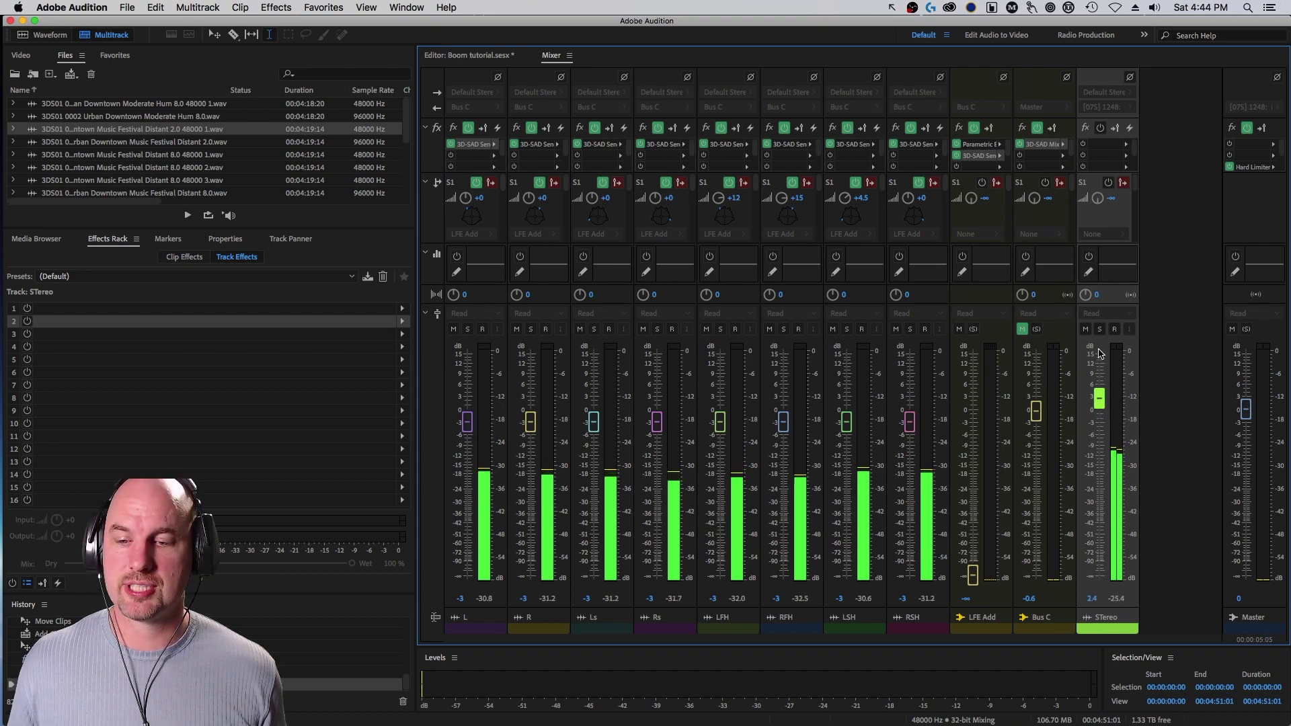
{"action": "key", "text": "space"}
{"action": "left_click", "coordinate": [836, 242]}
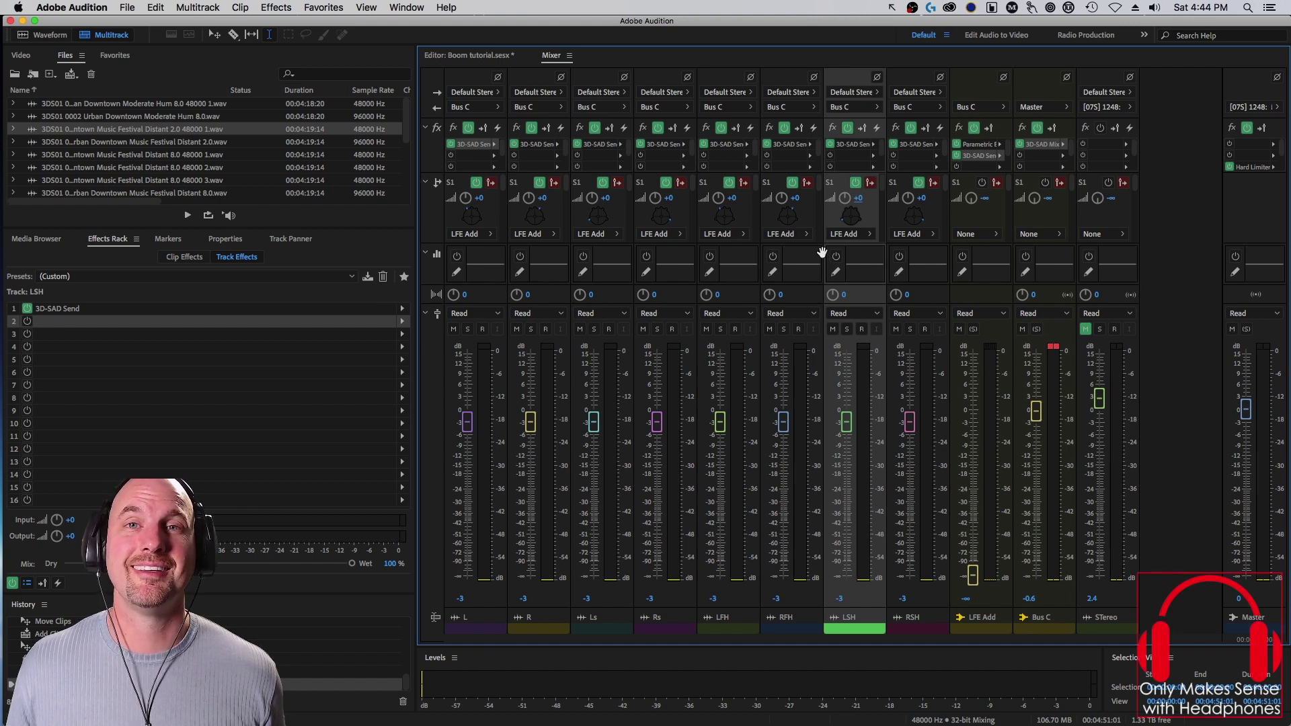
{"action": "key", "text": "space"}
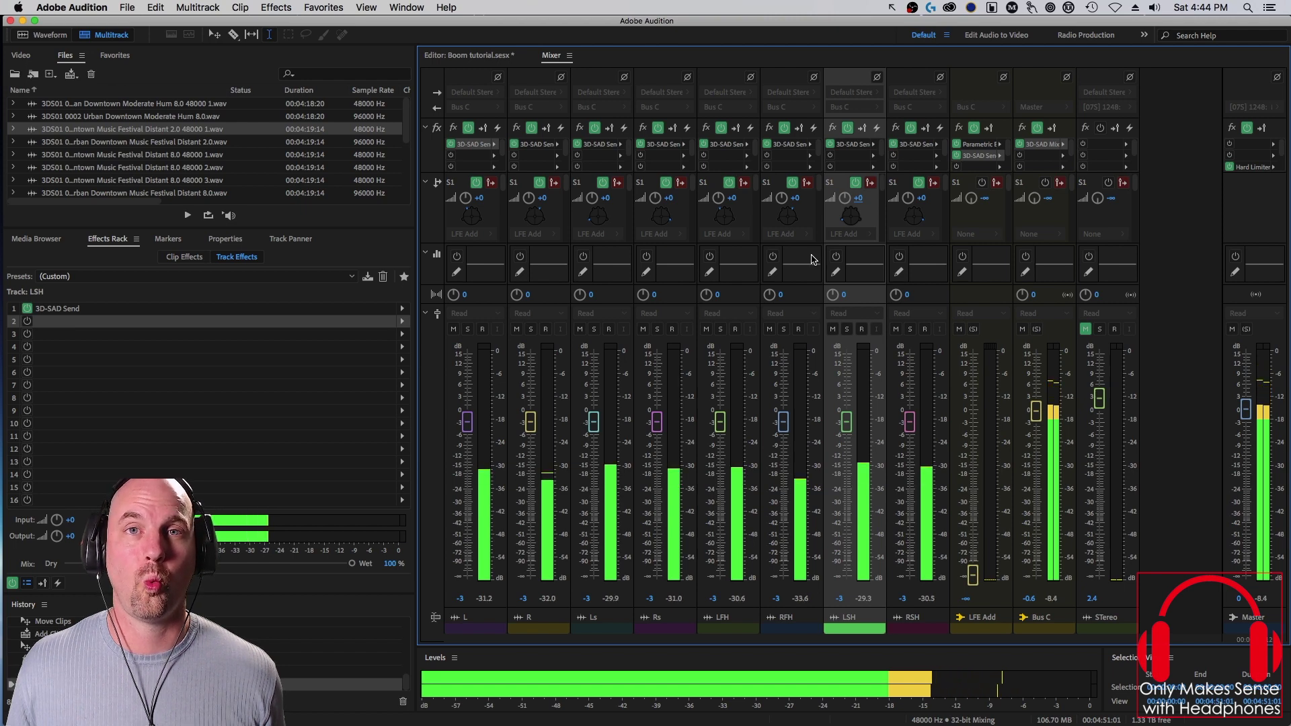
{"action": "key", "text": "space"}
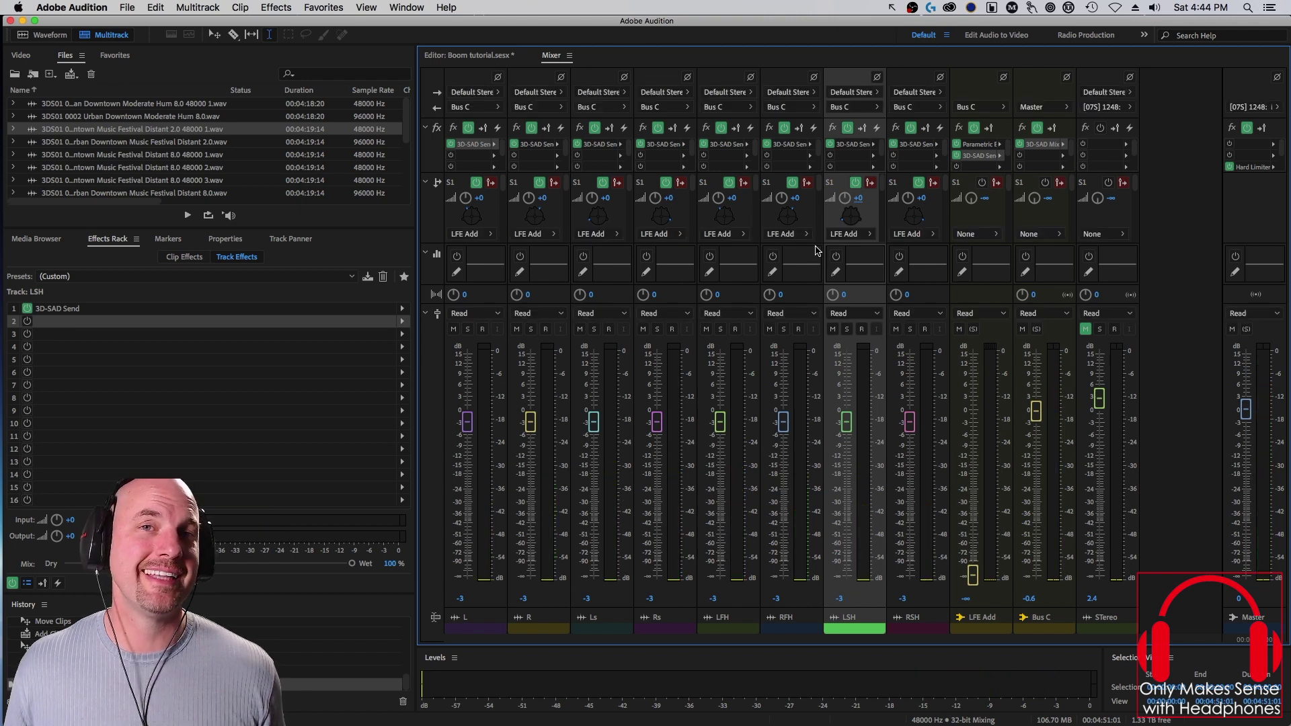